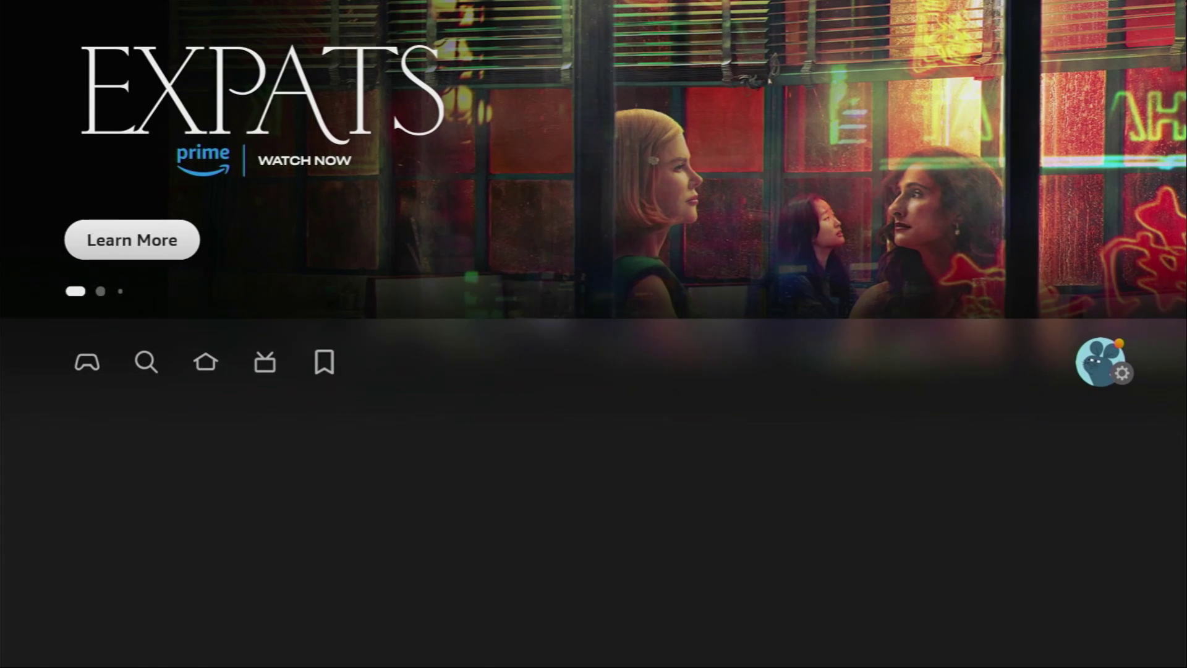
Step: Go to the Find page and open the search bar's on-screen keyboard
key("Left")
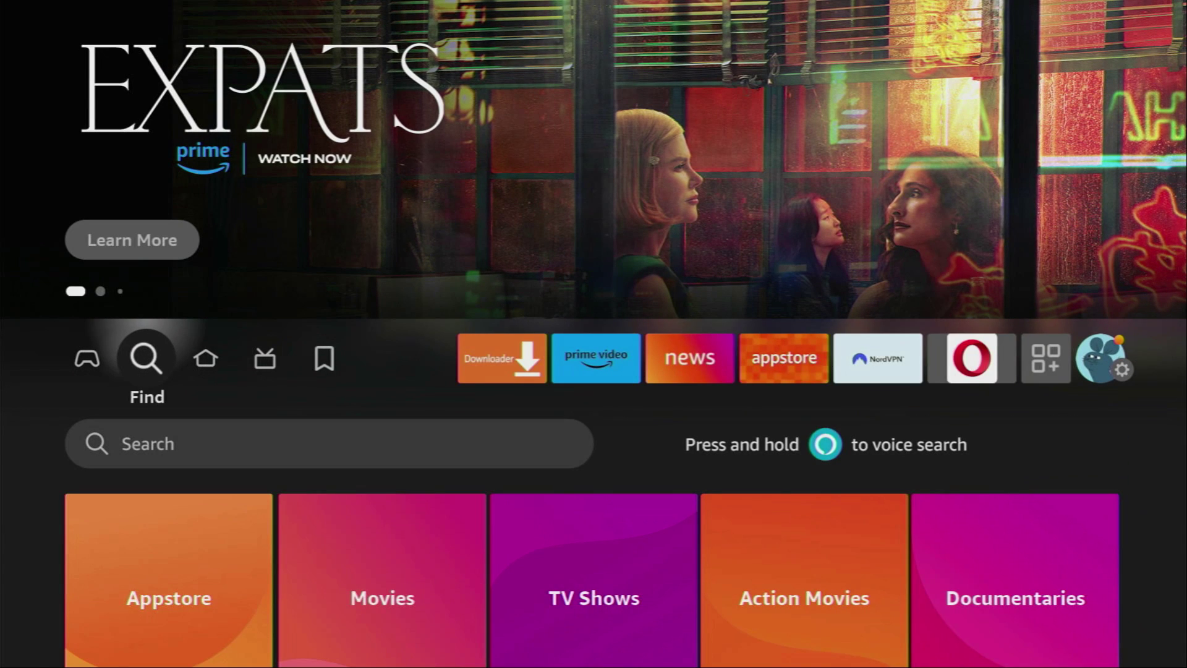
key("Down")
key("Return")
Step: Enter 'Do' and move down to the Downloader search suggestion
key("Down")
key("Right")
key("Right")
key("Right")
key("Up")
key("Return")
key("Down")
key("Left")
key("Left")
key("Return")
key("Right")
key("Right")
key("Right")
key("Right")
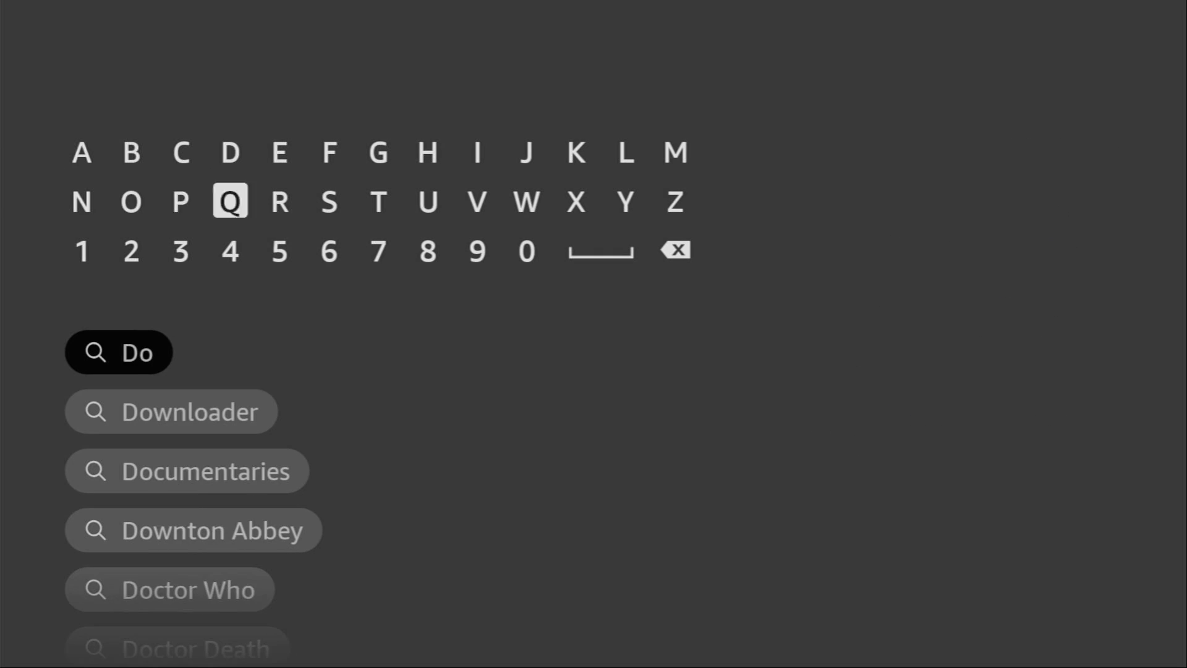
key("Down")
key("Down")
key("Down")
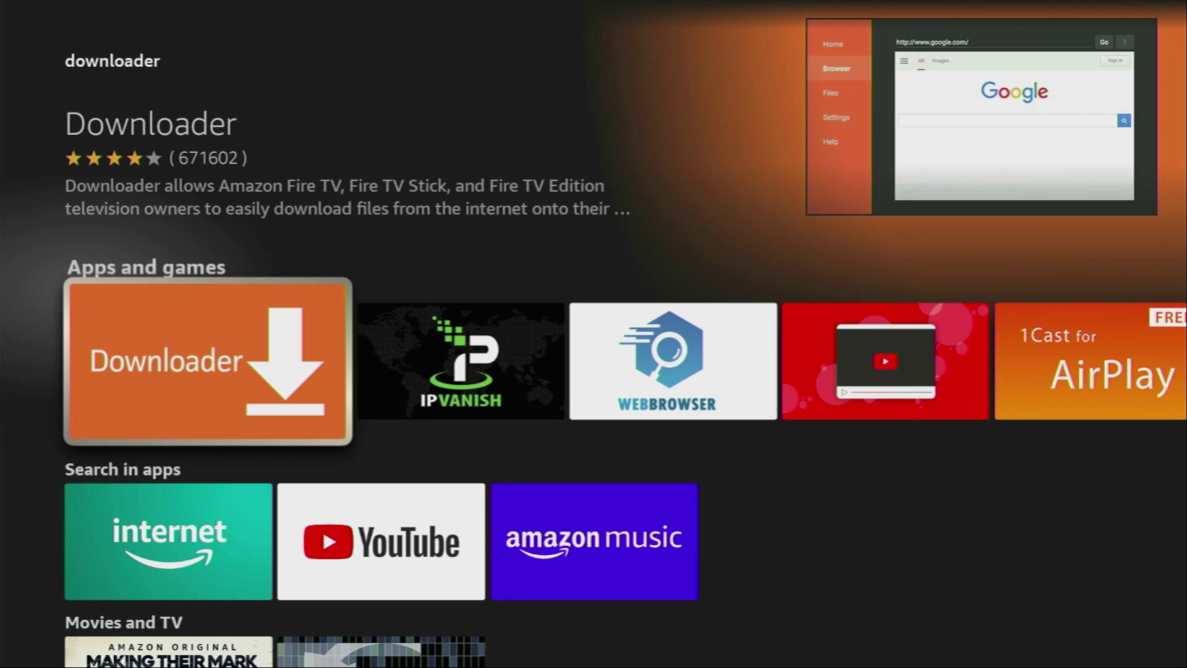
Step: From the home screen, go to the Settings grid and open My Fire TV
key("Home")
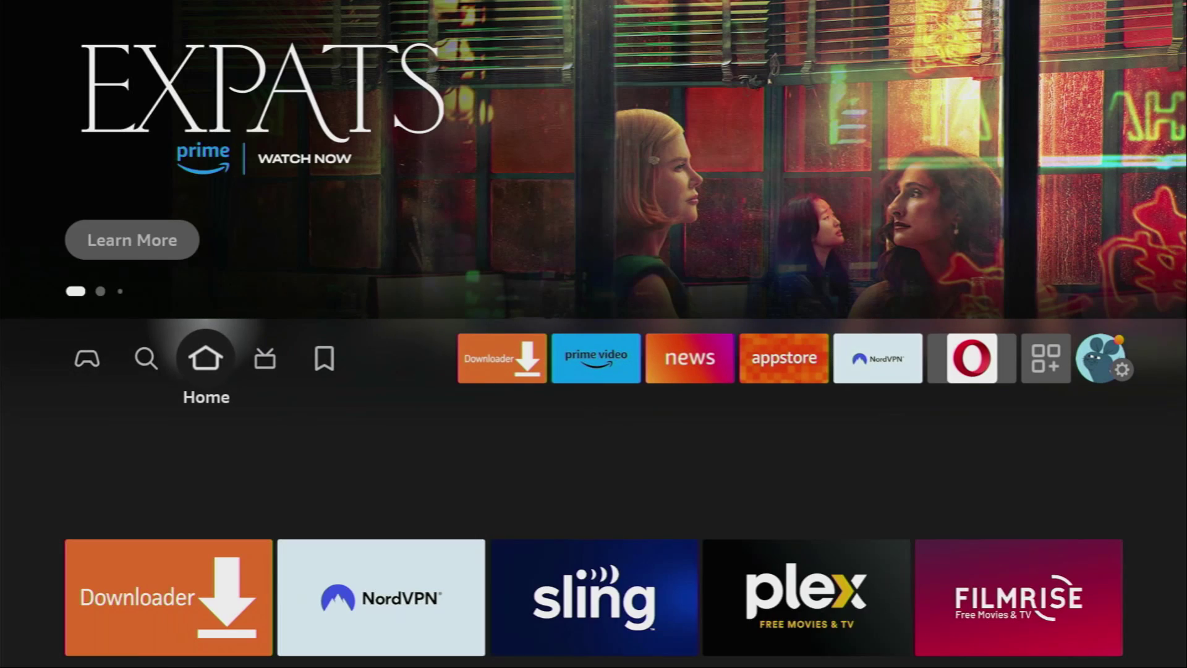
key("Right")
key("Right")
key("Right")
key("Right")
key("Right")
key("Right")
key("Right")
key("Right")
key("Right")
key("Right")
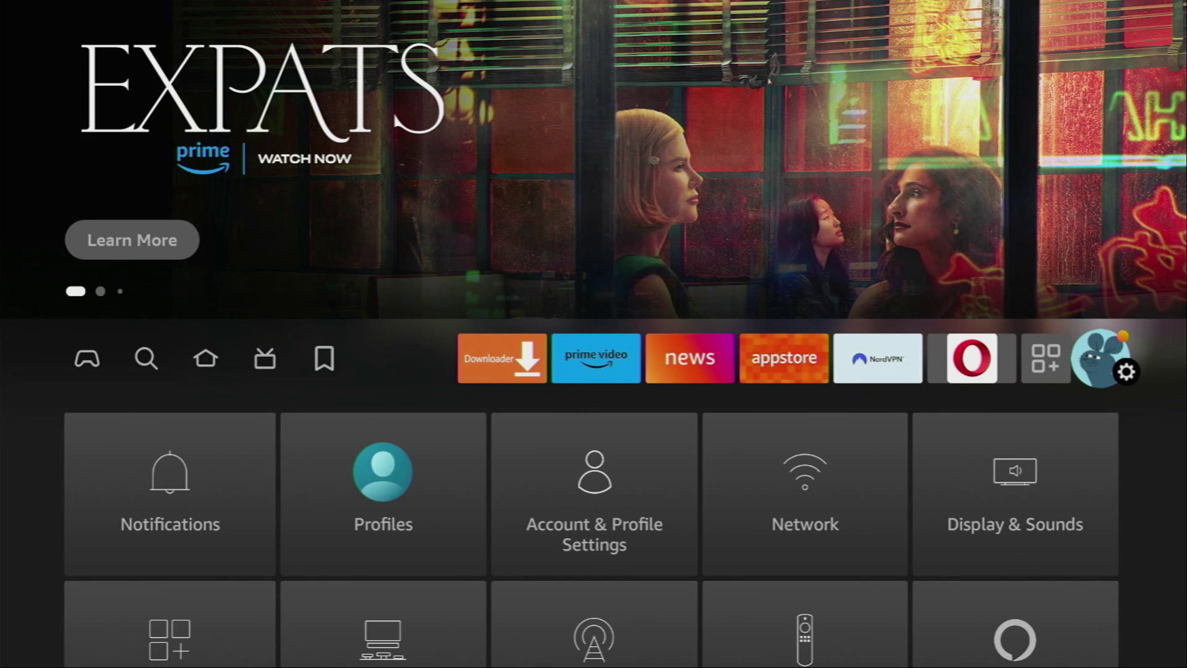
key("Down")
key("Down")
key("Down")
key("Right")
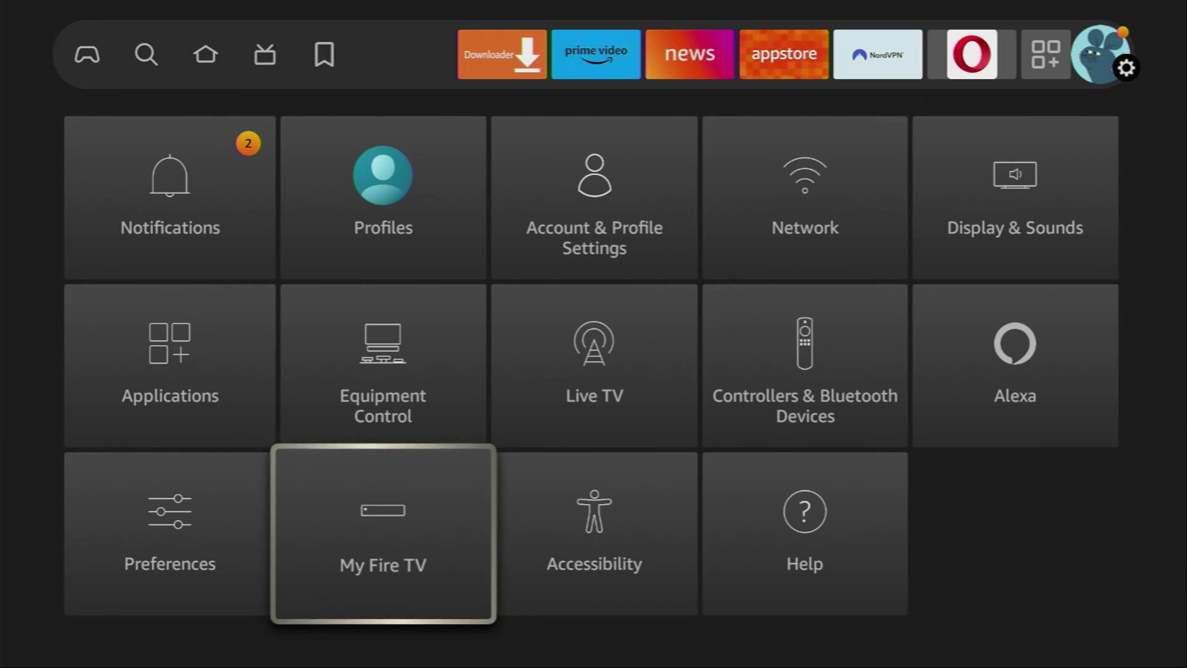
key("Return")
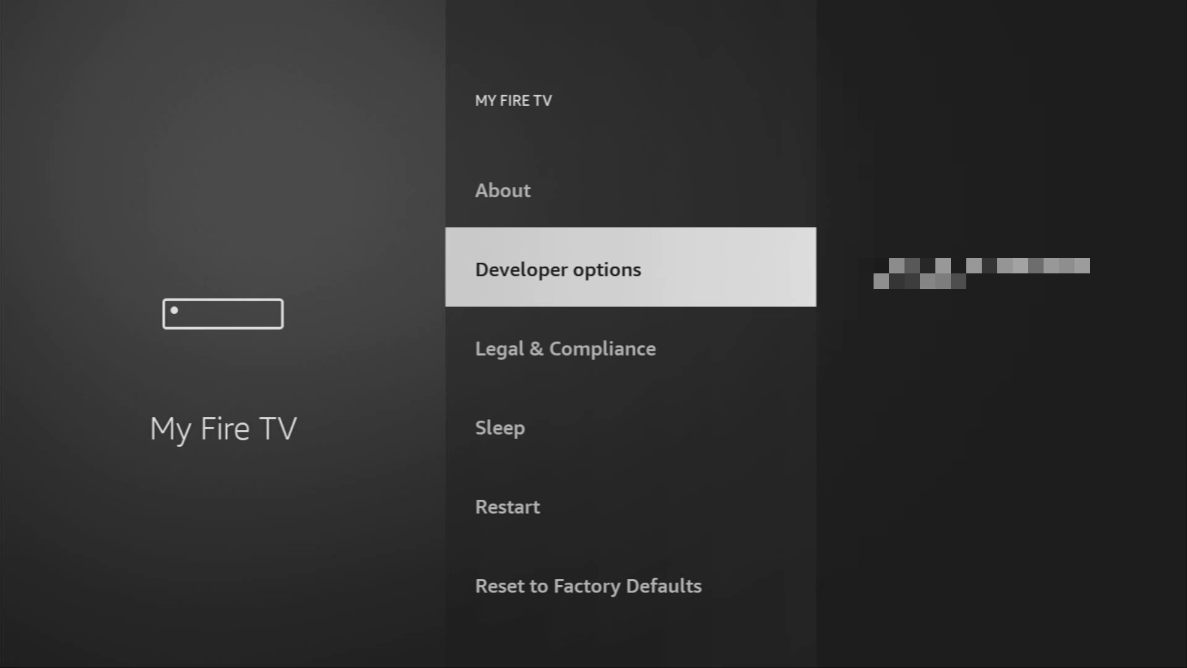
Step: Check in About that developer mode is already on, then highlight Developer options
key("Up")
key("Return")
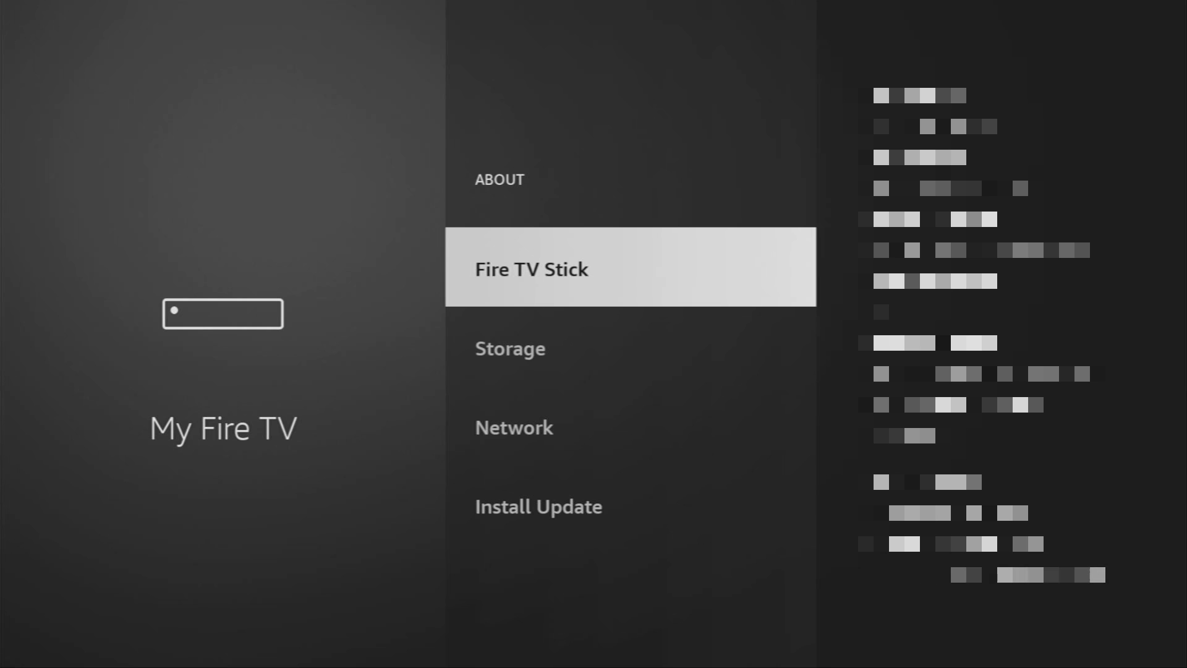
key("Return")
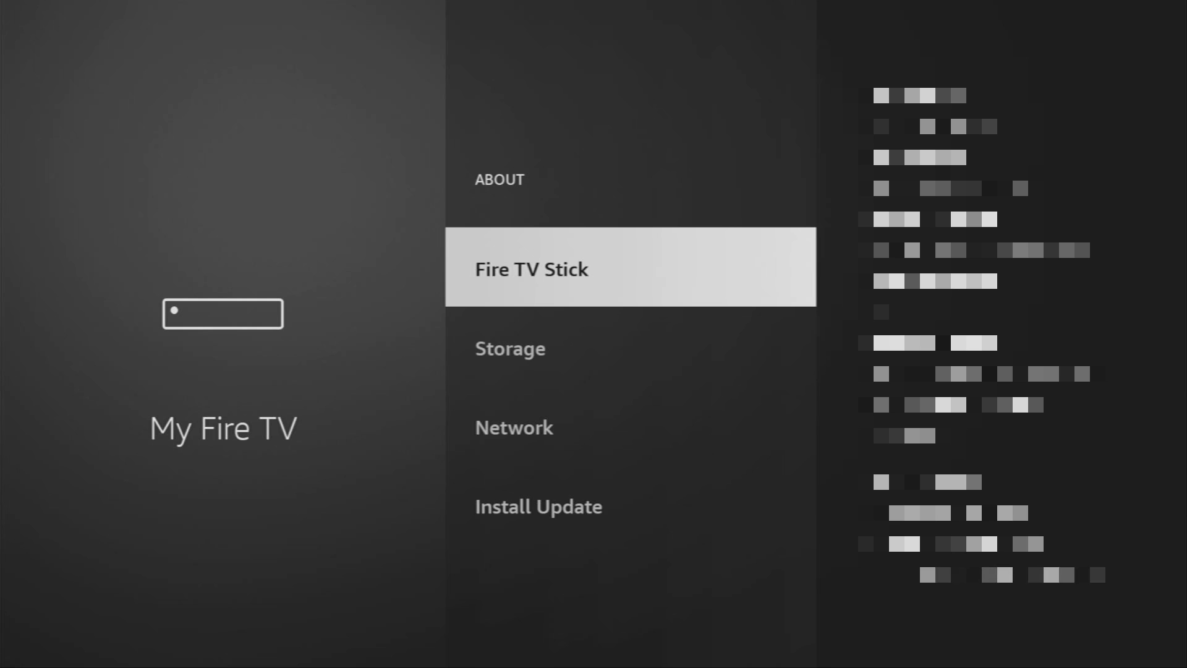
key("Escape")
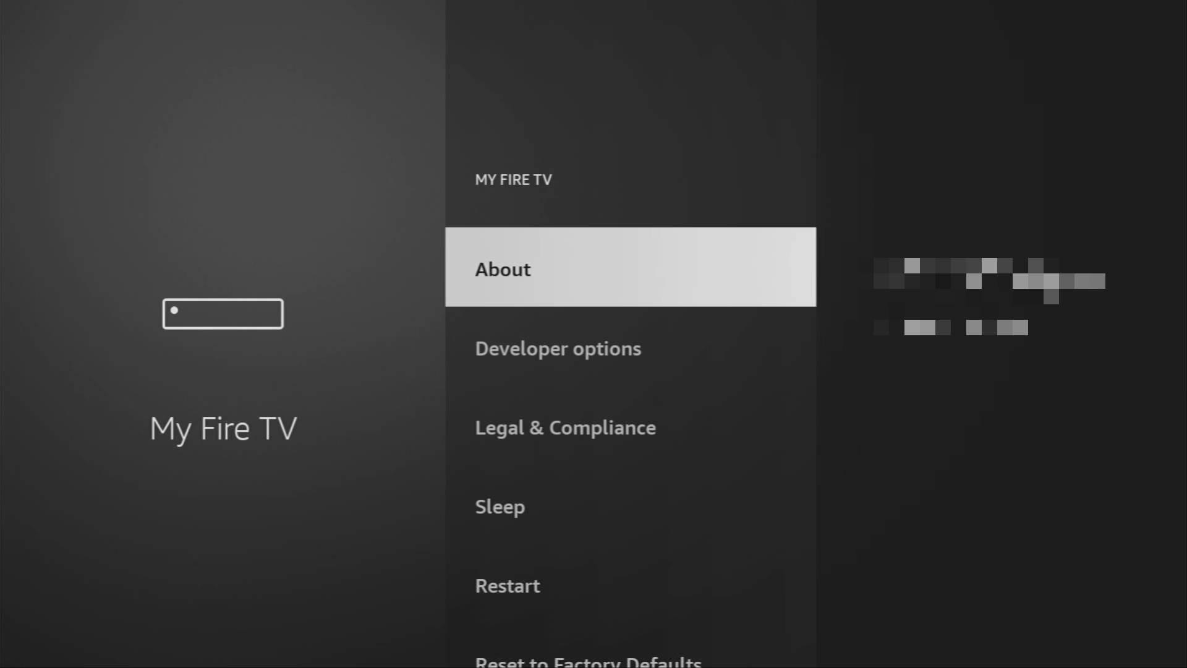
key("Down")
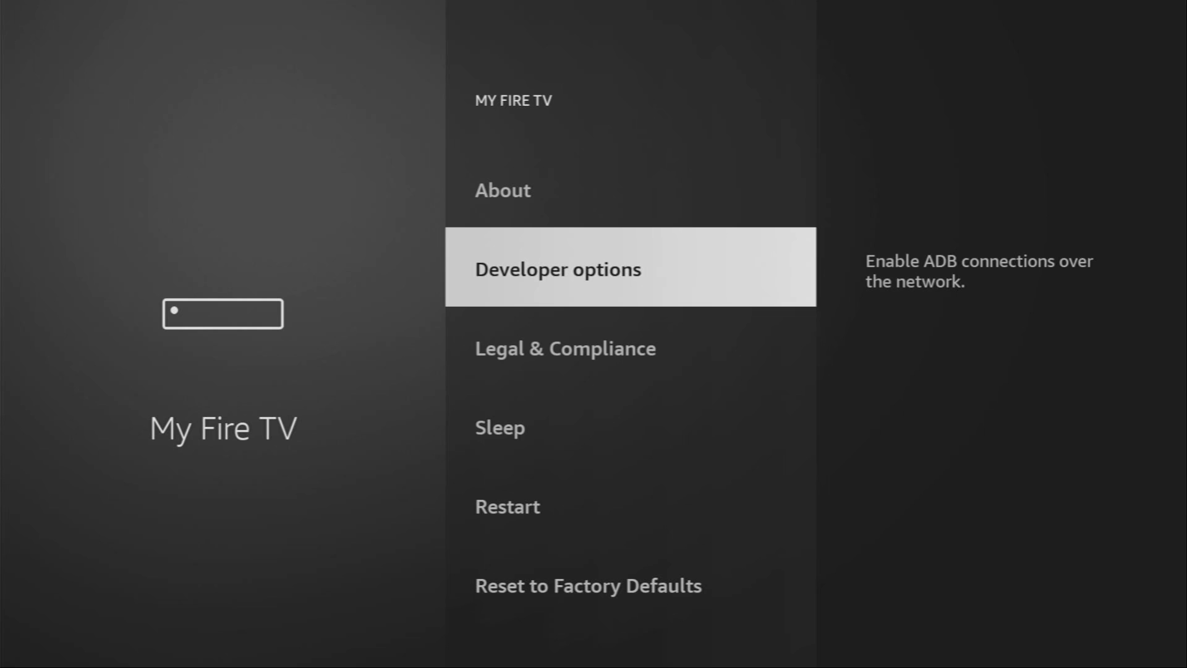
Step: In Developer options > Install unknown apps, turn Downloader's permission ON
key("Return")
key("Return")
key("Return")
key("Down")
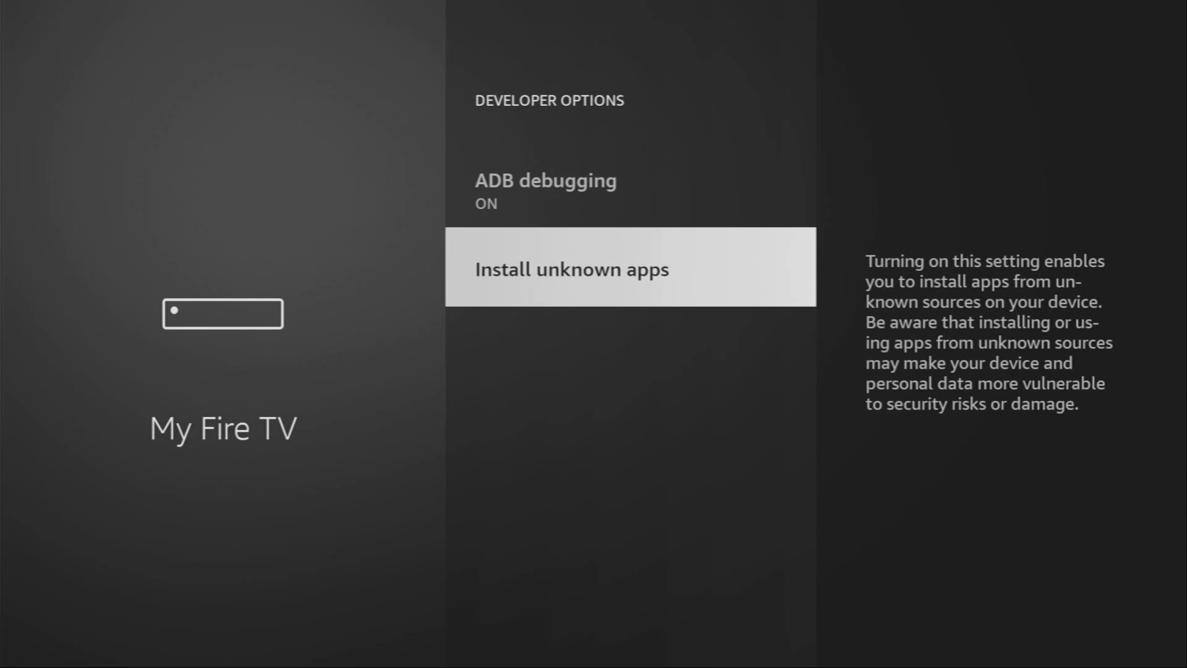
key("Return")
key("Down")
key("Down")
key("Down")
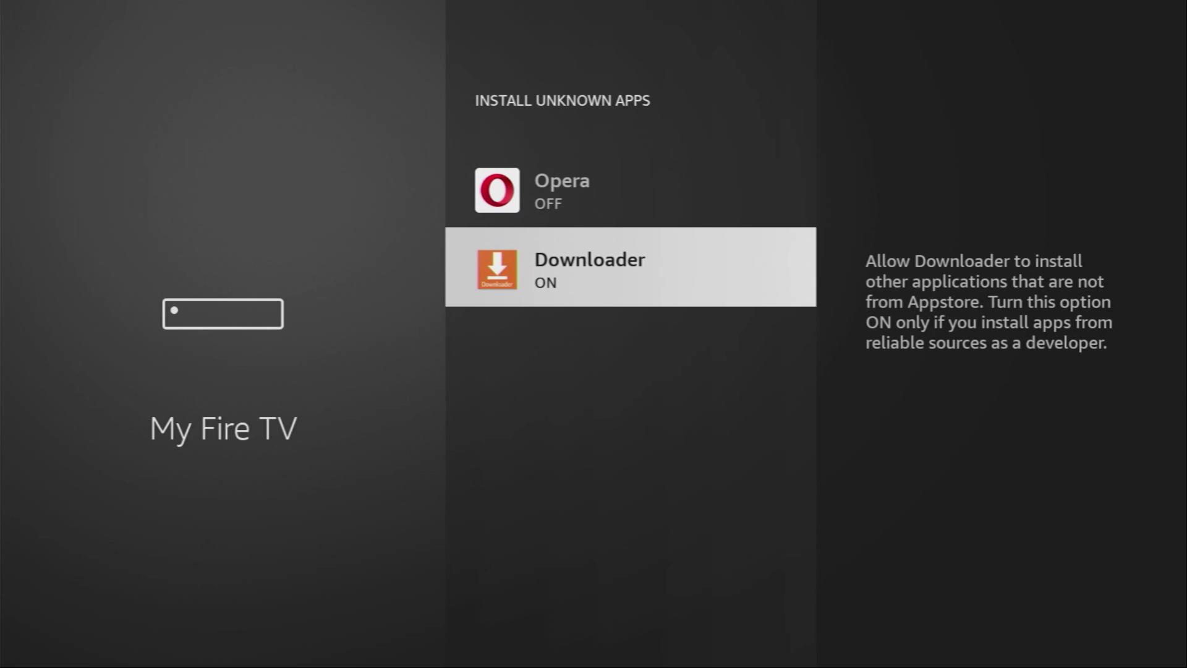
key("Return")
Step: From the home screen, open Your Apps & Channels through the all-apps icon
key("Home")
key("Right")
key("Right")
key("Right")
key("Right")
key("Right")
key("Right")
key("Right")
key("Right")
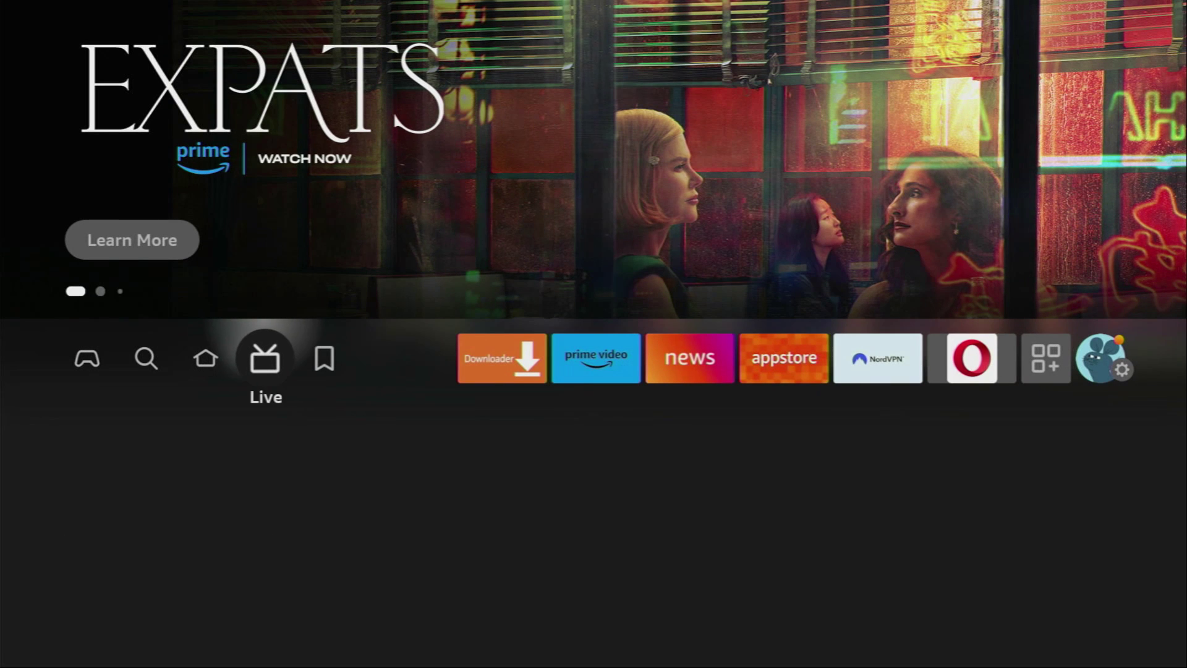
key("Right")
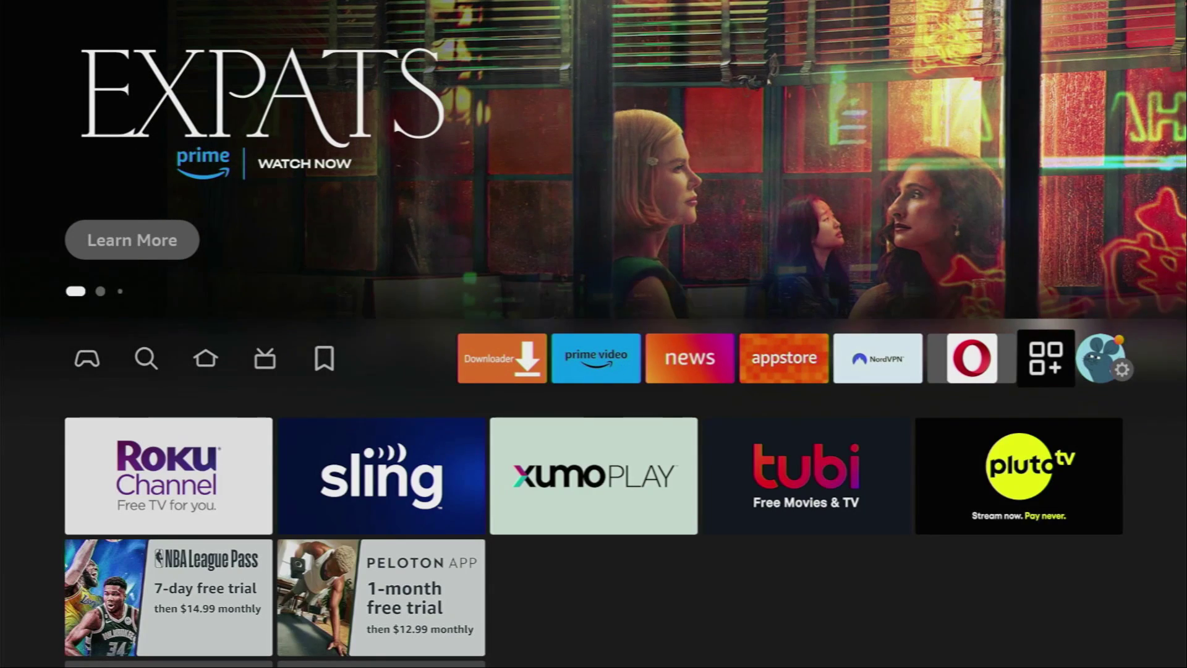
key("Return")
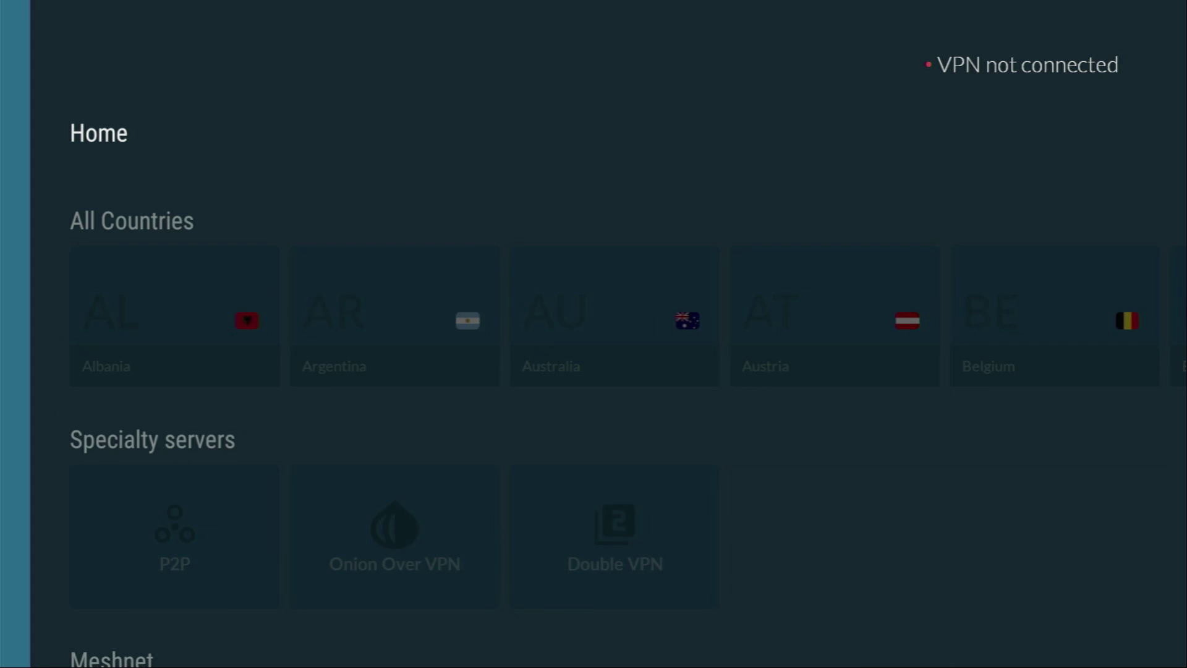
Step: Connect NordVPN to the United States server (United States #9786)
key("Right")
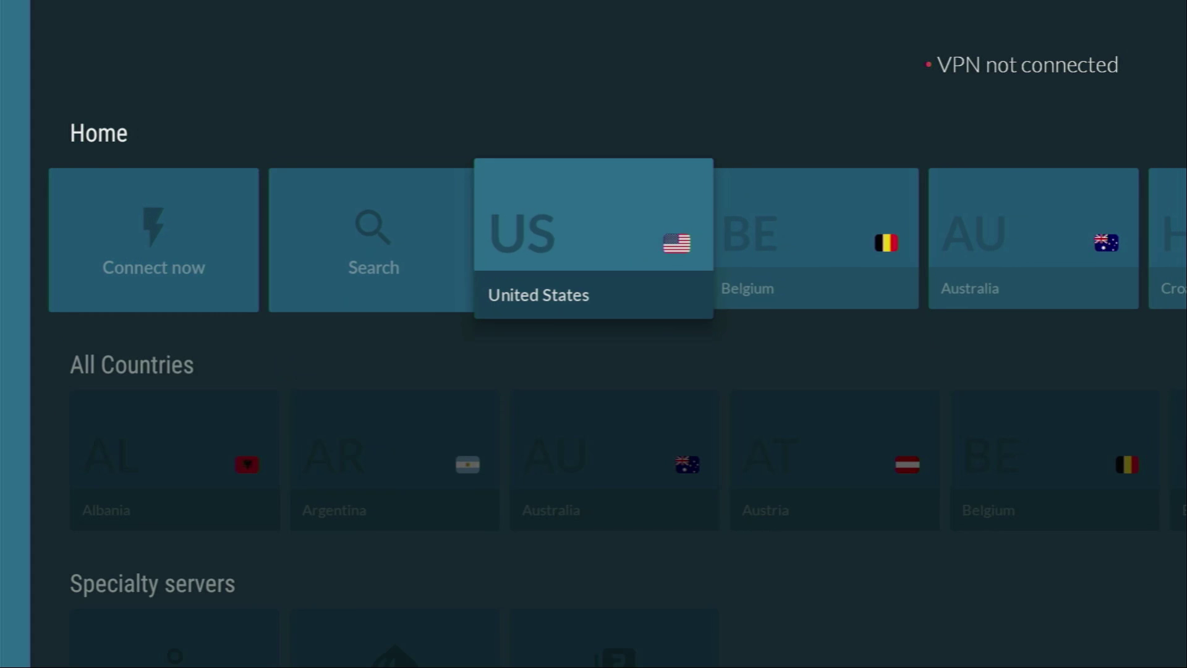
key("Return")
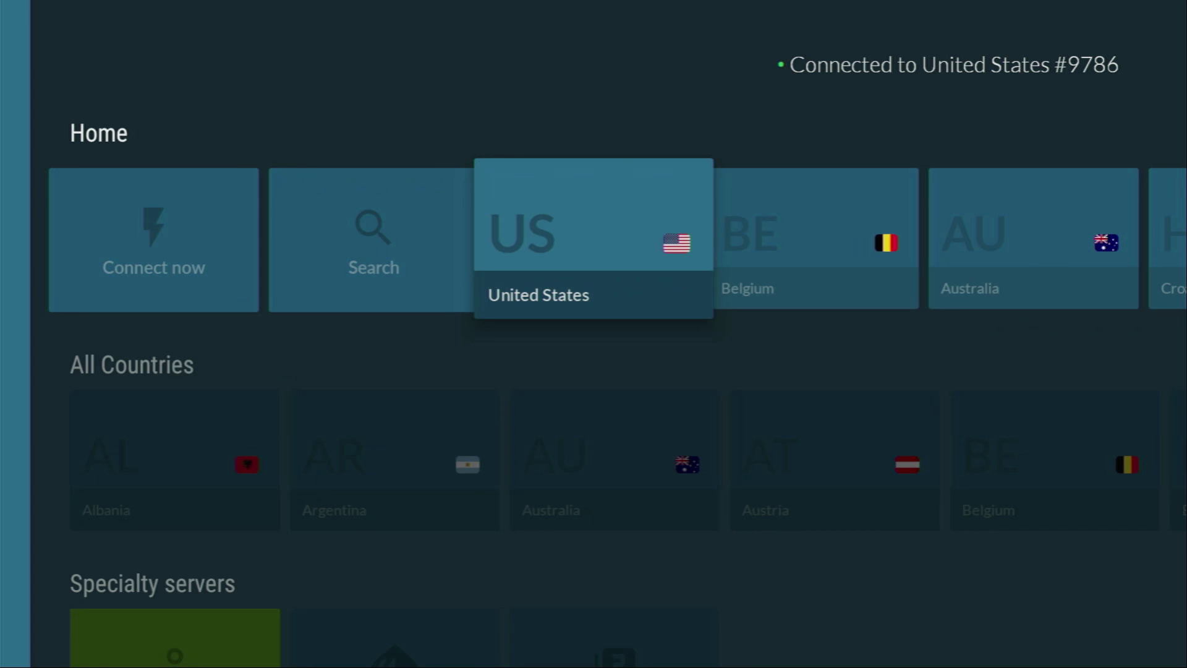
key("Right")
key("Right")
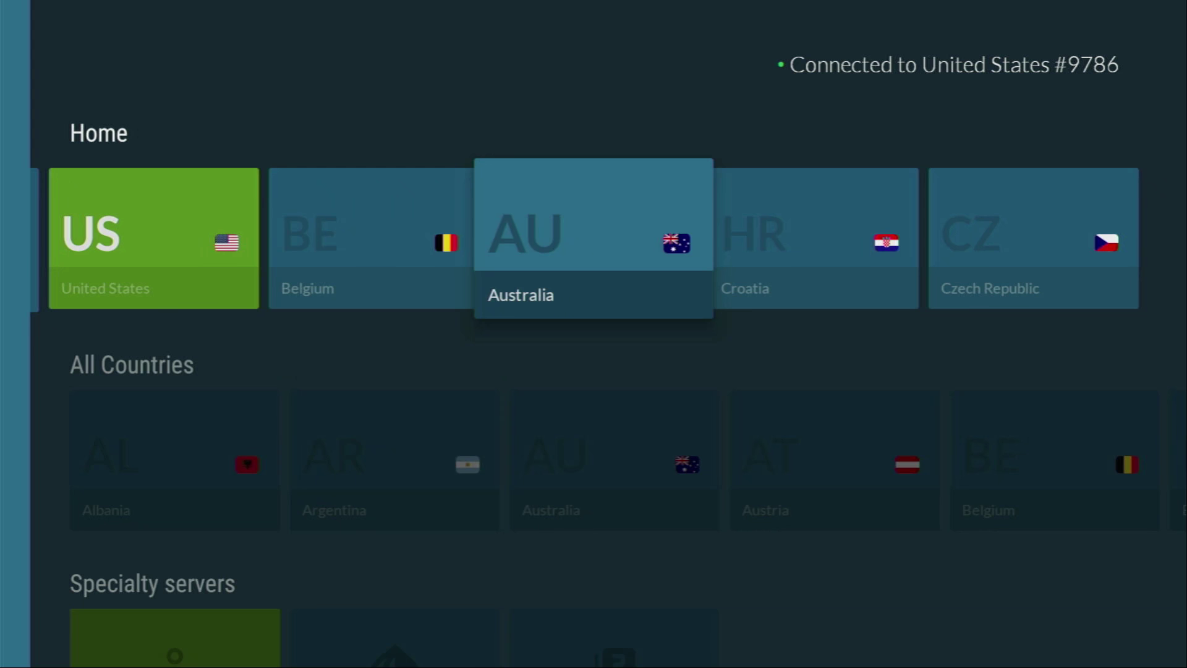
Step: Open the NordVPN deal link from the pinned YouTube comment and highlight its +4 extra months offer
key("Right")
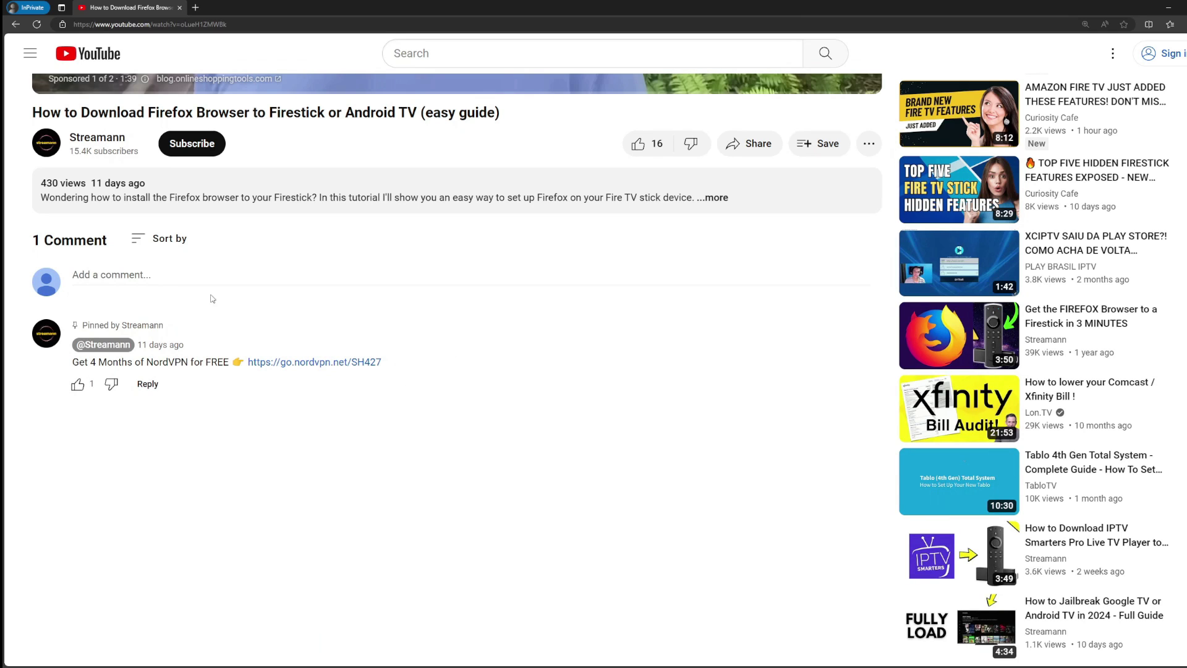
left_click_drag(438, 363, 245, 363)
left_click(319, 367)
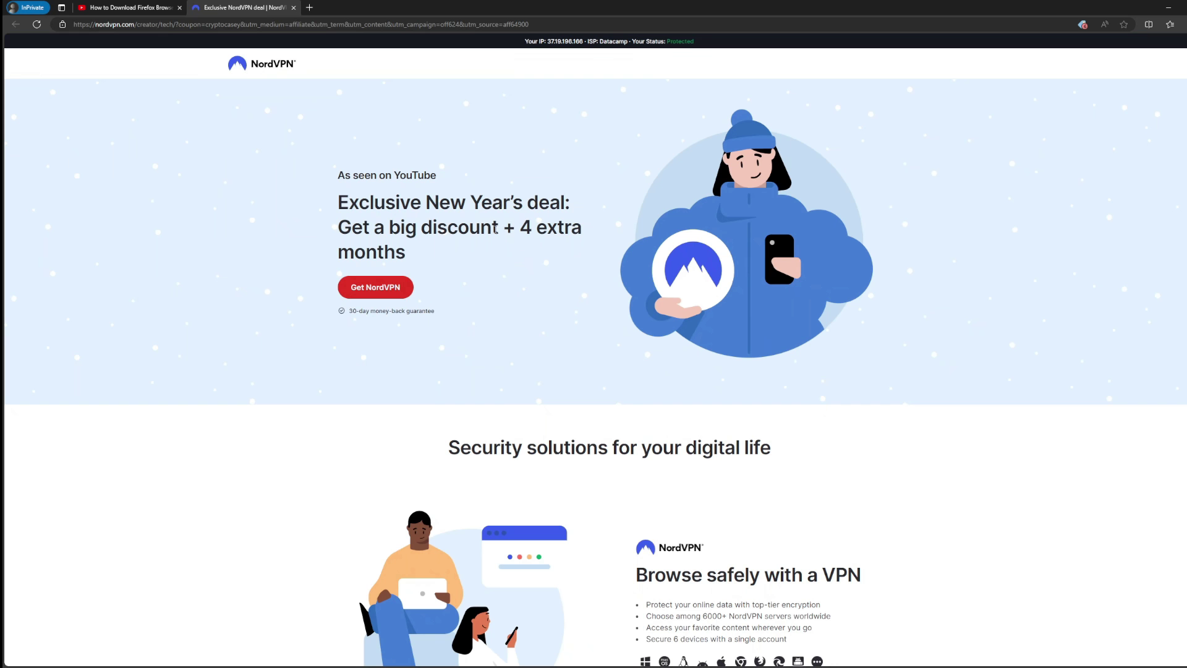
left_click_drag(503, 227, 550, 256)
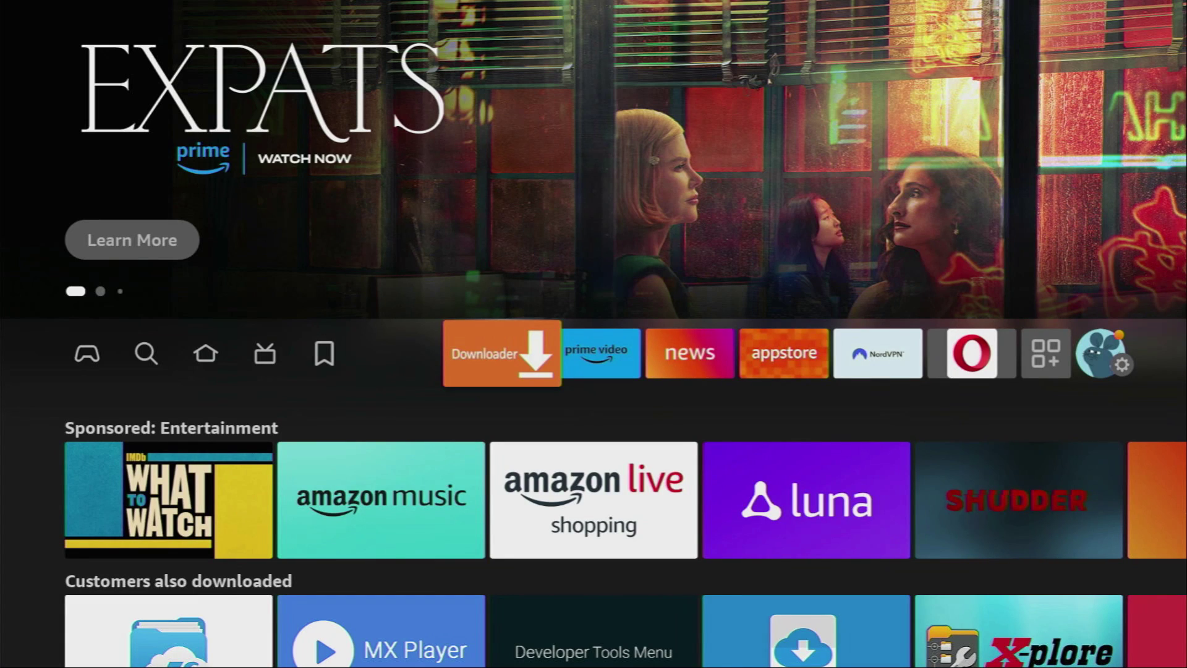
Step: Launch Downloader and open the on-screen keyboard for its URL field
key("Return")
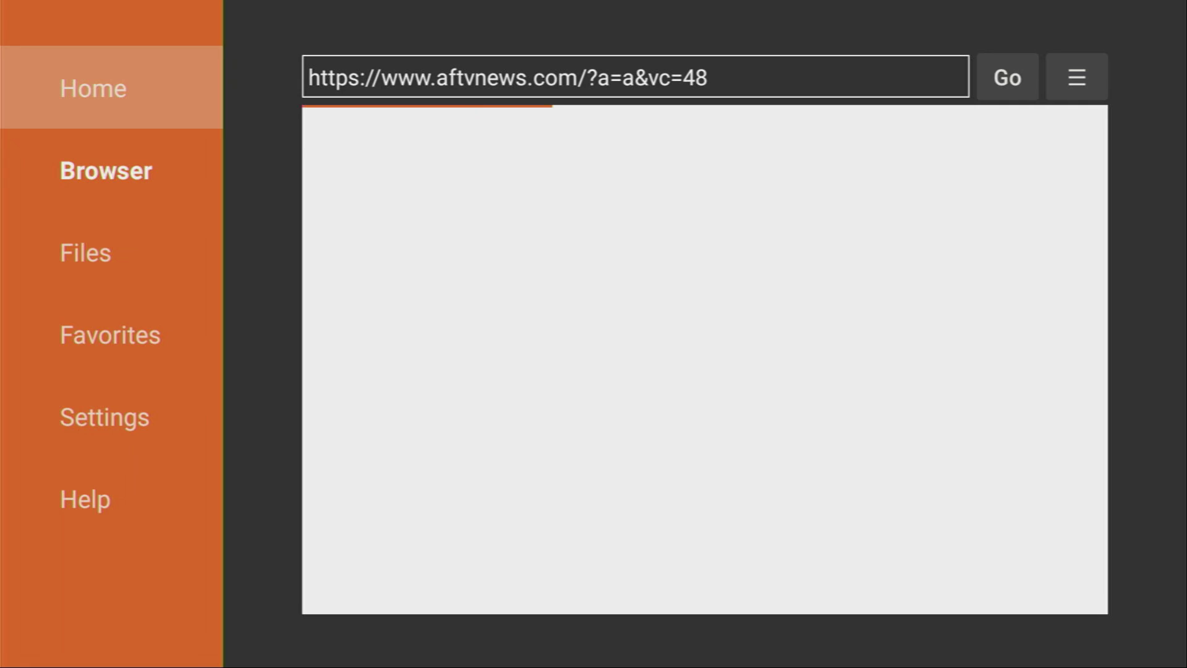
key("Return")
key("Up")
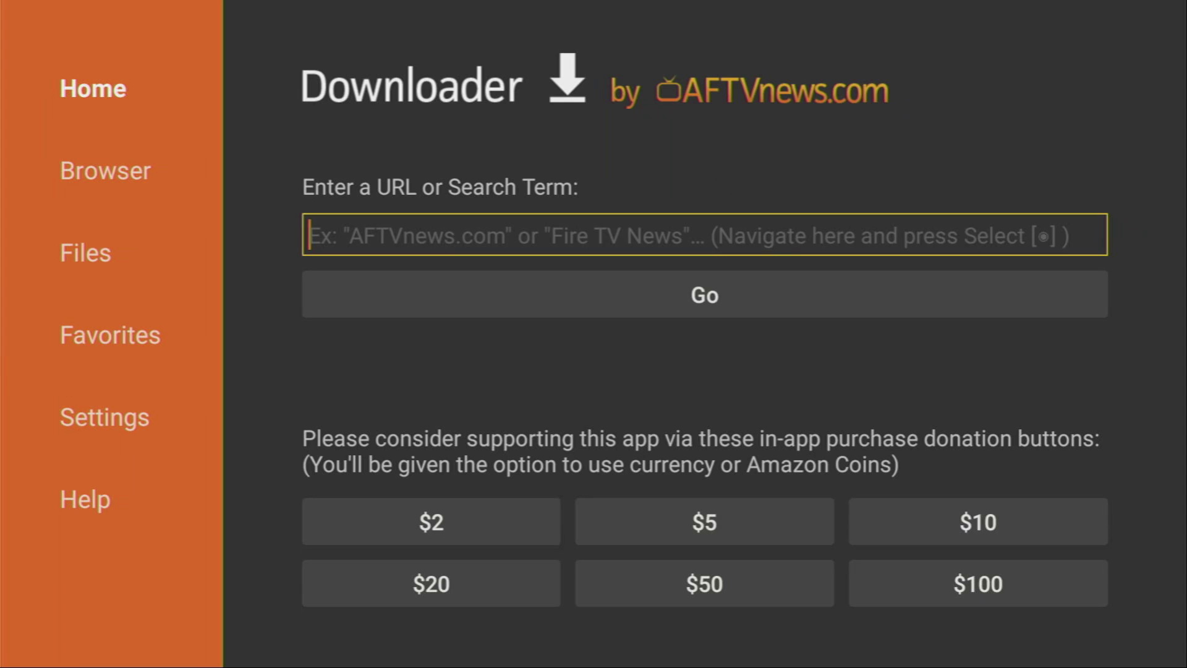
key("Return")
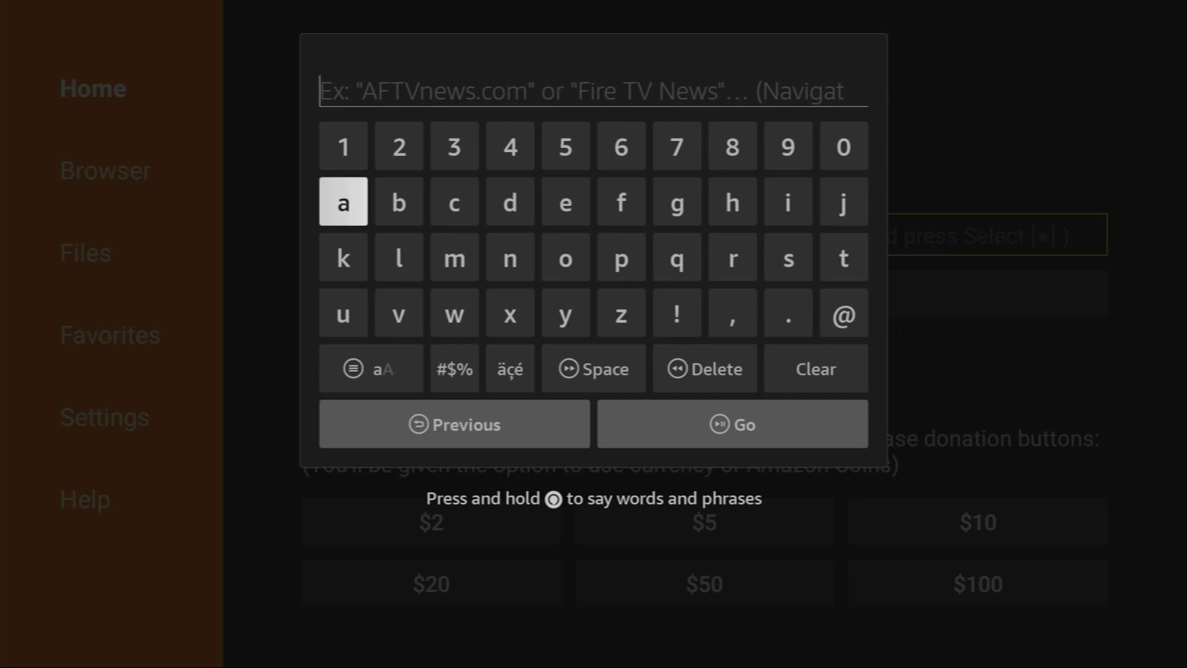
Step: Enter iptvsmarters.com and submit it with Go to load the site
key("Right")
key("Right")
key("Right")
key("Right")
key("Right")
key("Right")
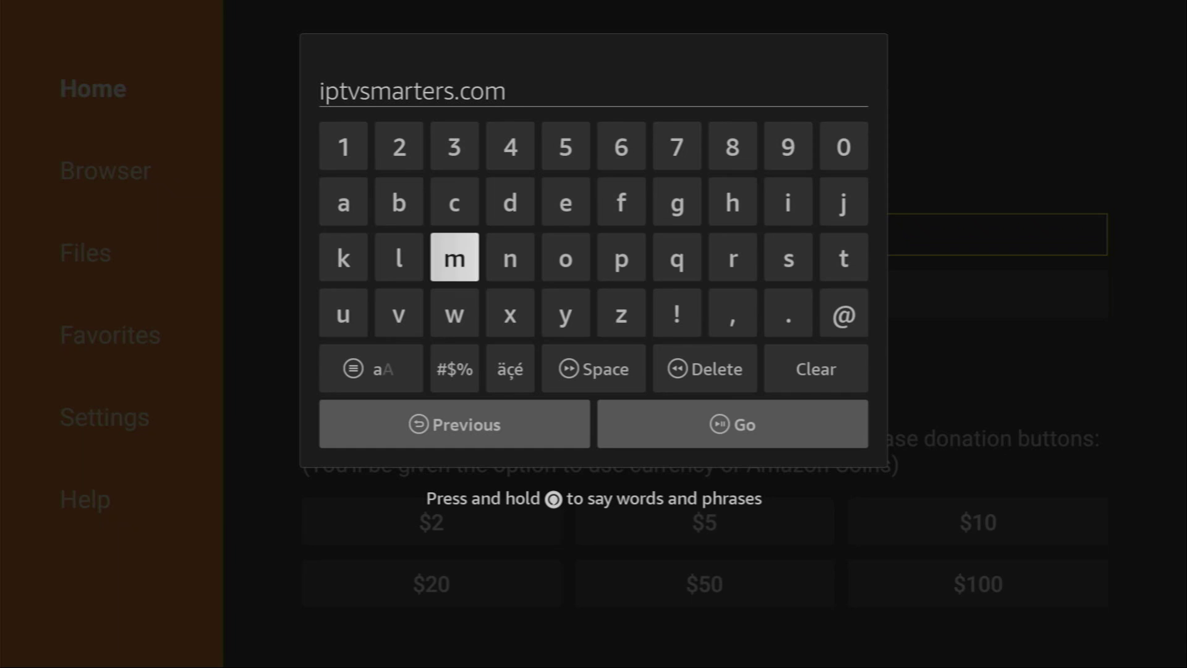
key("Down")
key("Right")
key("Down")
key("Right")
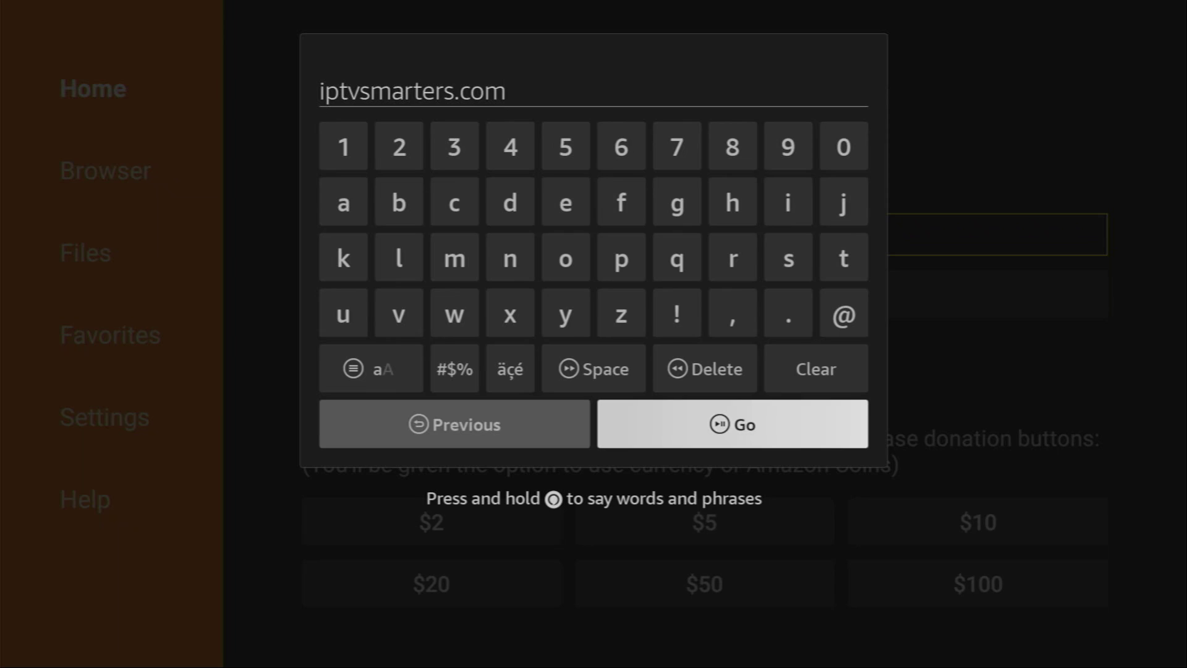
key("Return")
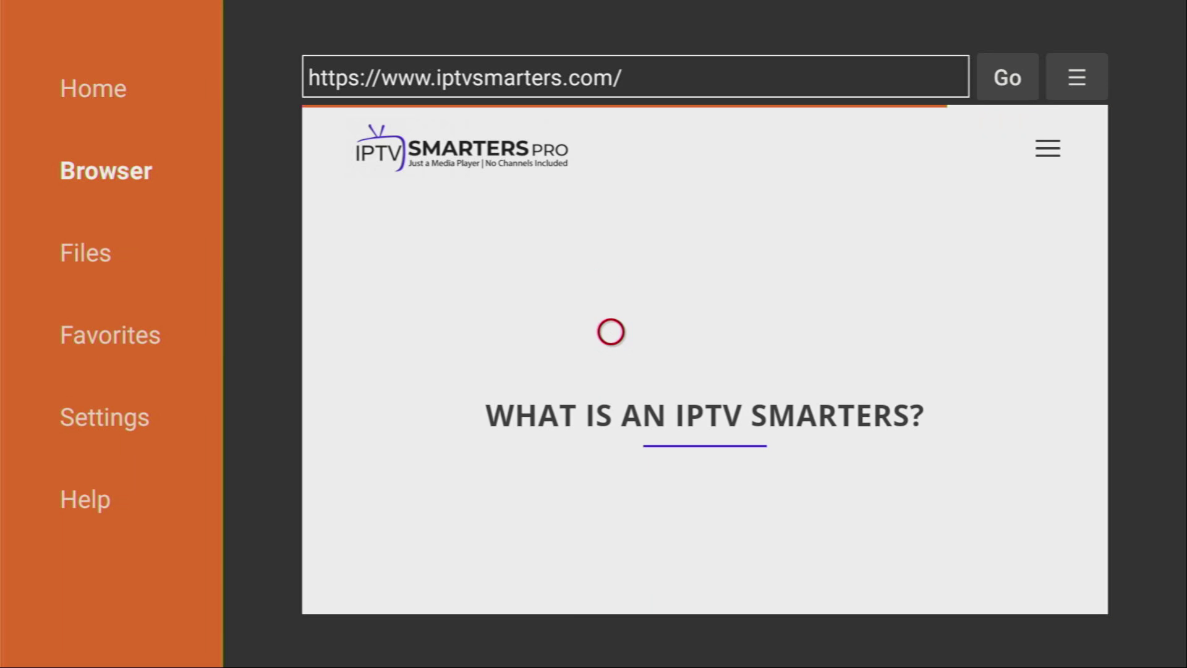
Step: Download the 81.5 MB IPTV Smarters Pro 4.0 APK from the site's Downloads section
scroll(611, 589, "down", 5)
scroll(611, 589, "down", 10)
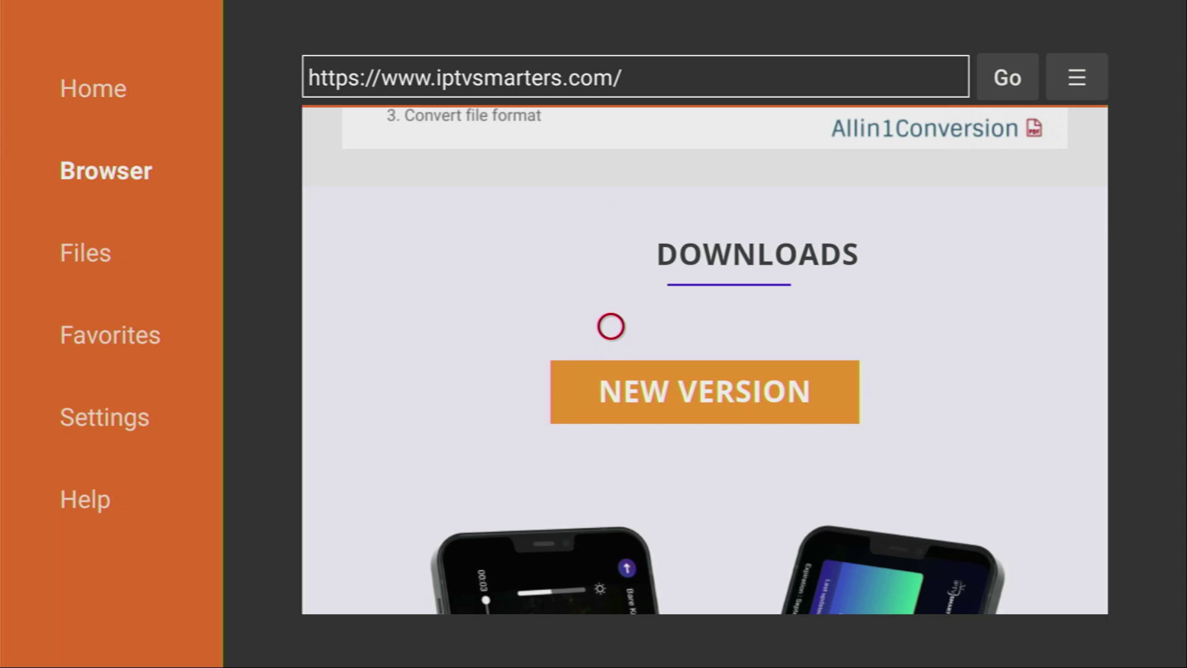
scroll(611, 588, "down", 5)
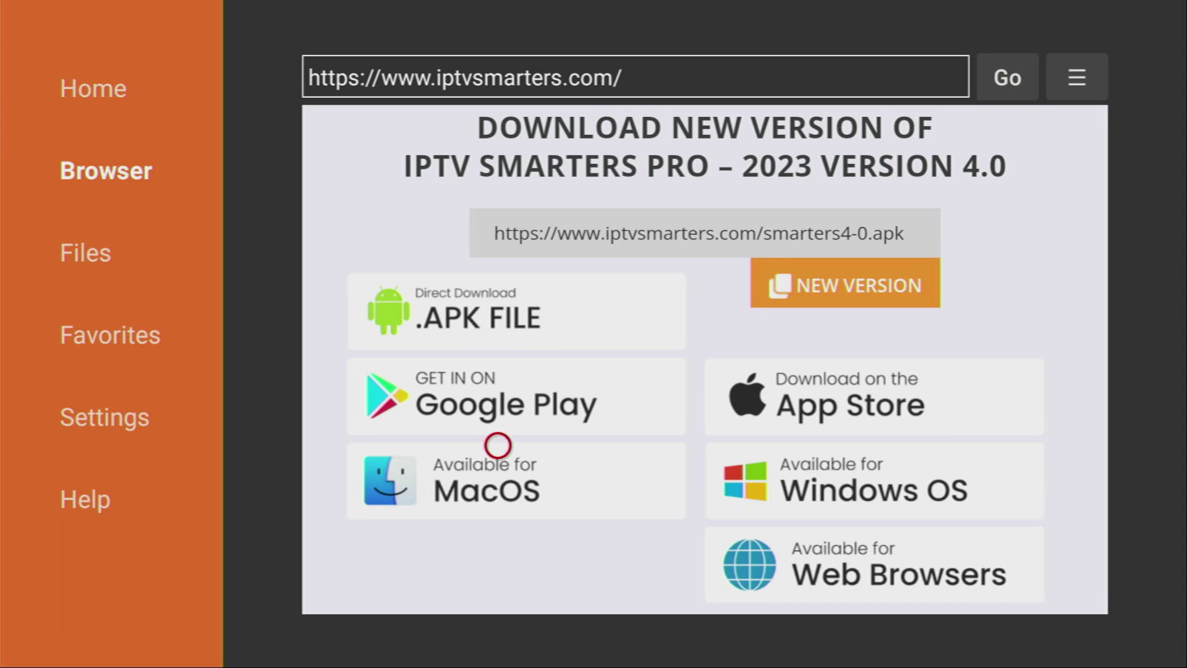
scroll(498, 589, "down", 2)
scroll(497, 589, "down", 3)
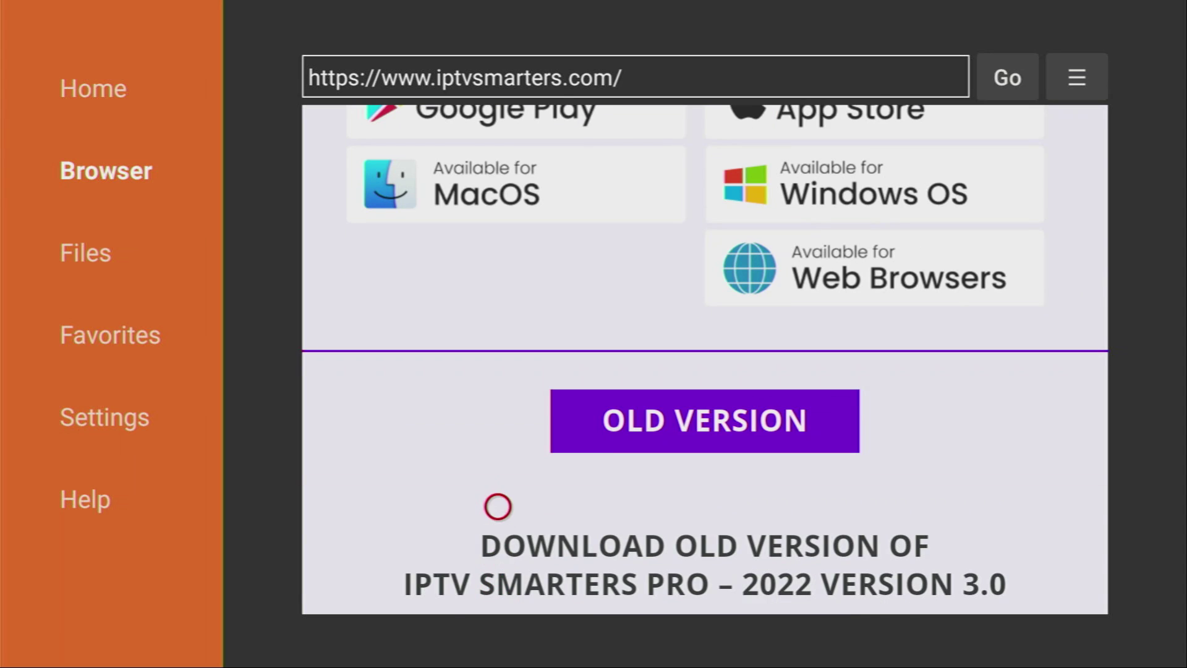
scroll(670, 588, "down", 8)
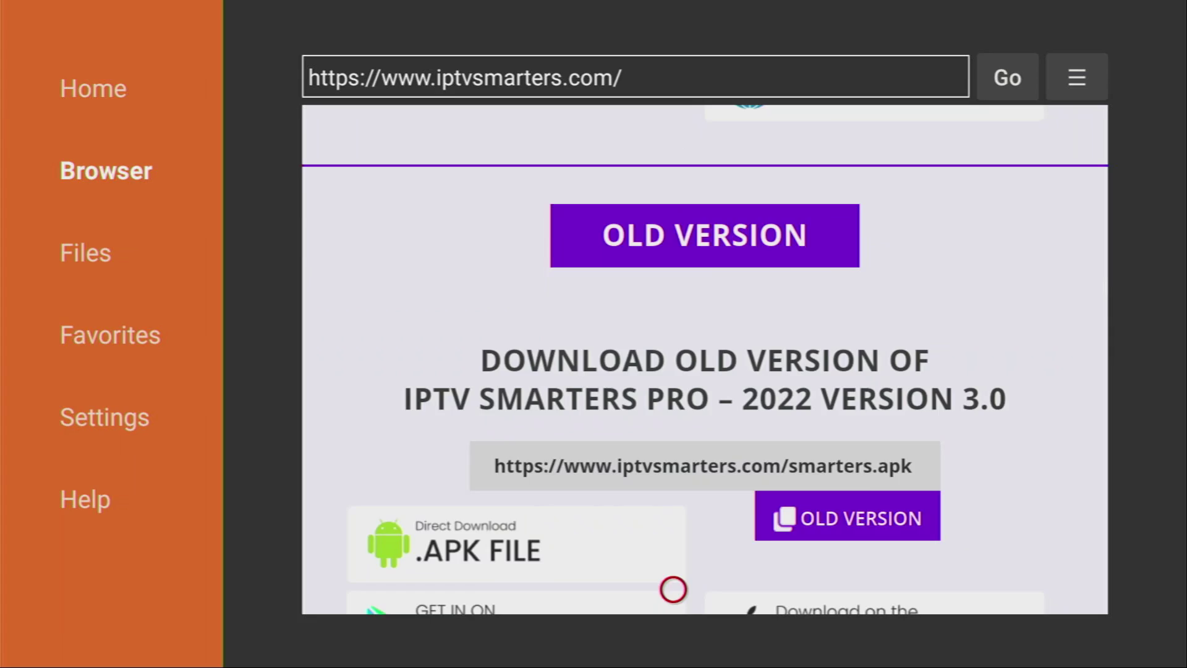
scroll(672, 130, "up", 2)
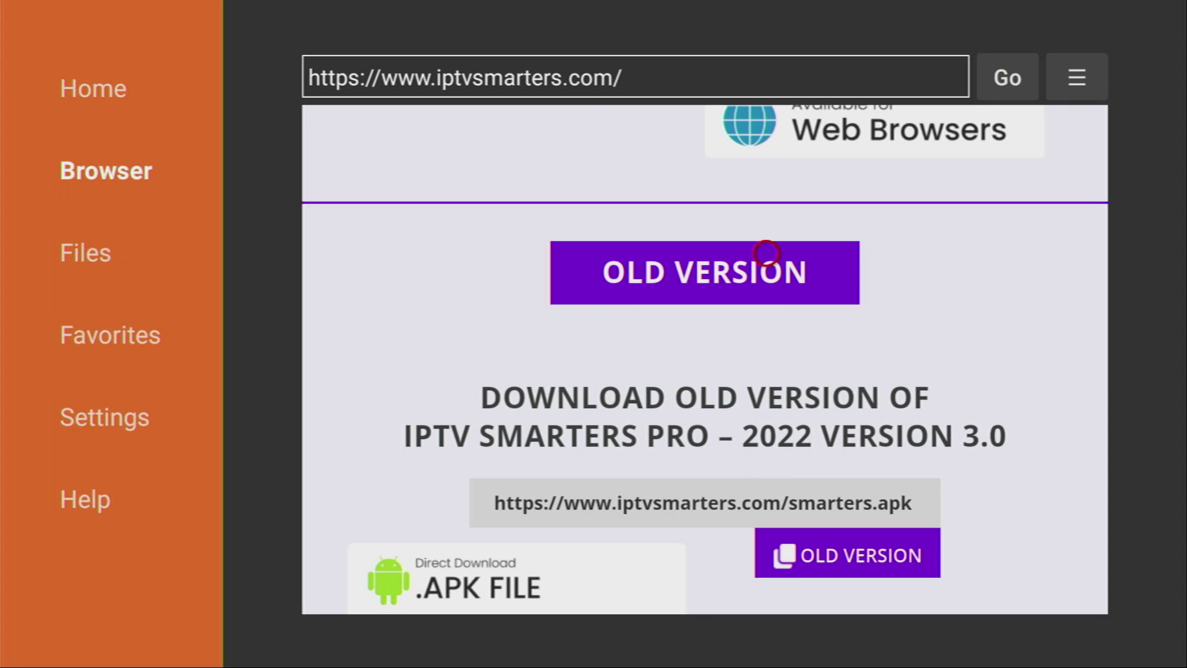
scroll(766, 252, "up", 6)
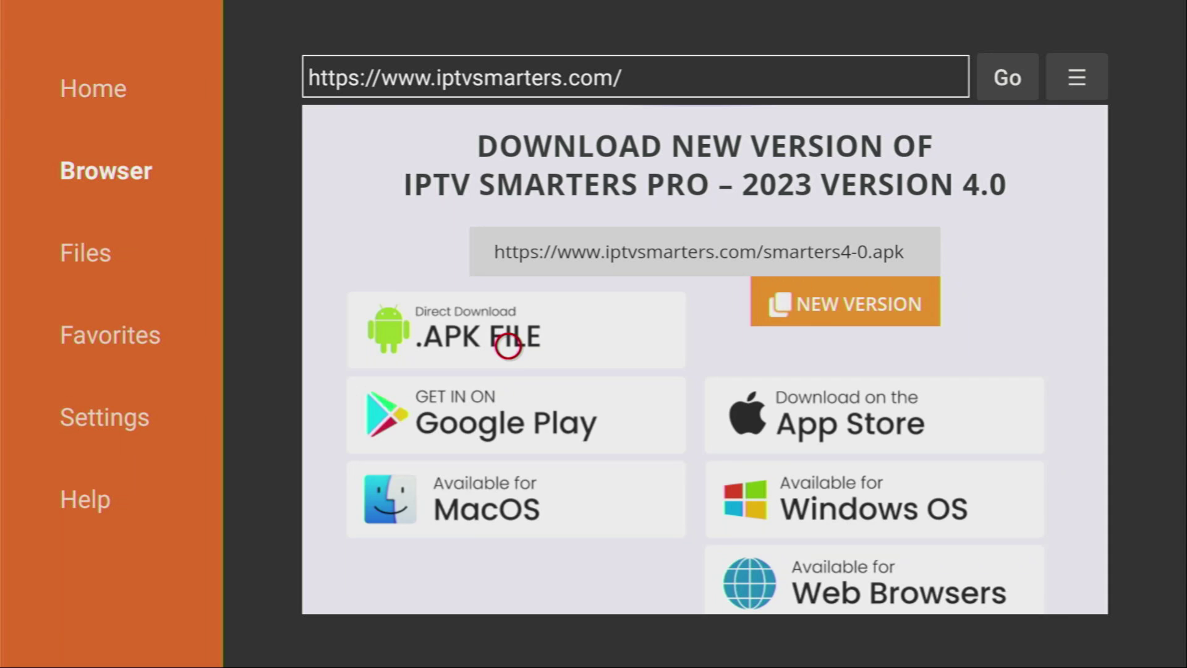
left_click(508, 347)
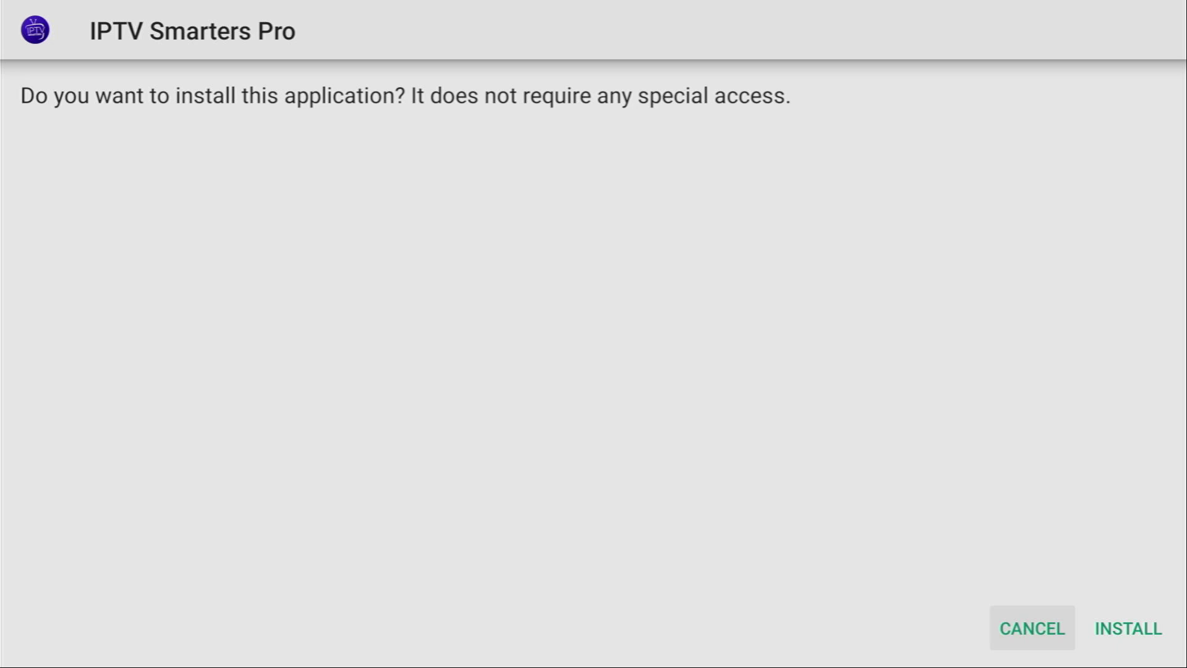
Step: Install the downloaded IPTV Smarters Pro APK
key("Right")
key("Return")
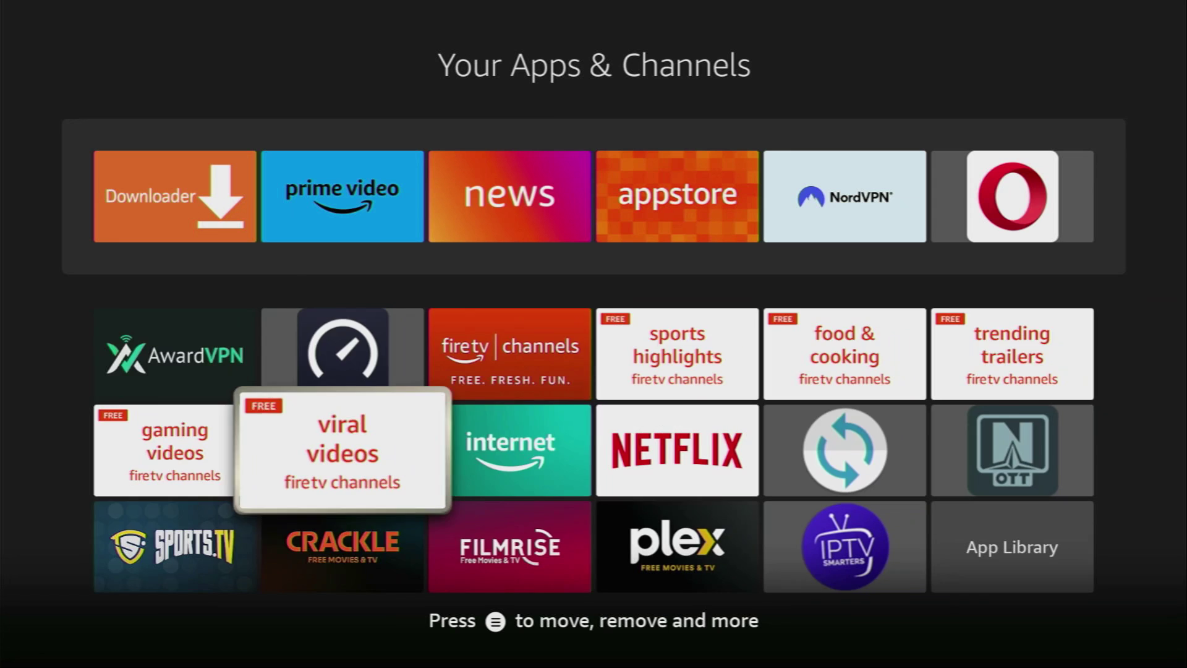
key("Up")
Step: Highlight the IPTV Smarters tile and use Menu > Move to front to place it ahead of Downloader
key("Down")
key("Down")
key("Up")
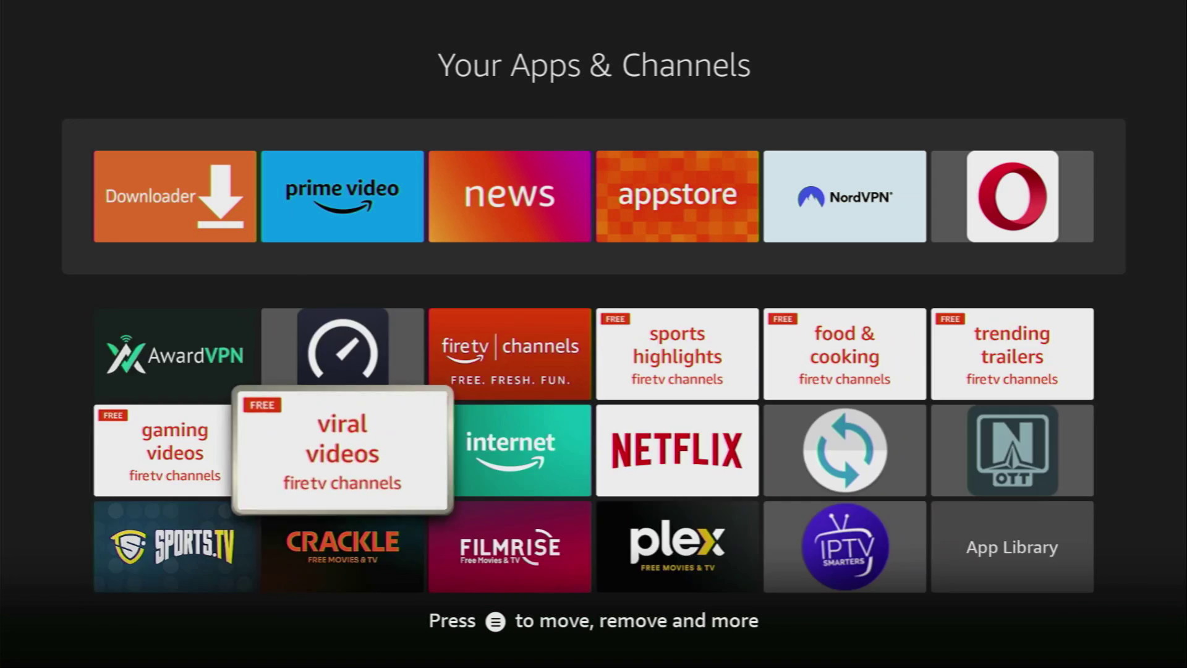
key("Down")
key("Right")
key("Right")
key("Right")
key("Right")
key("Left")
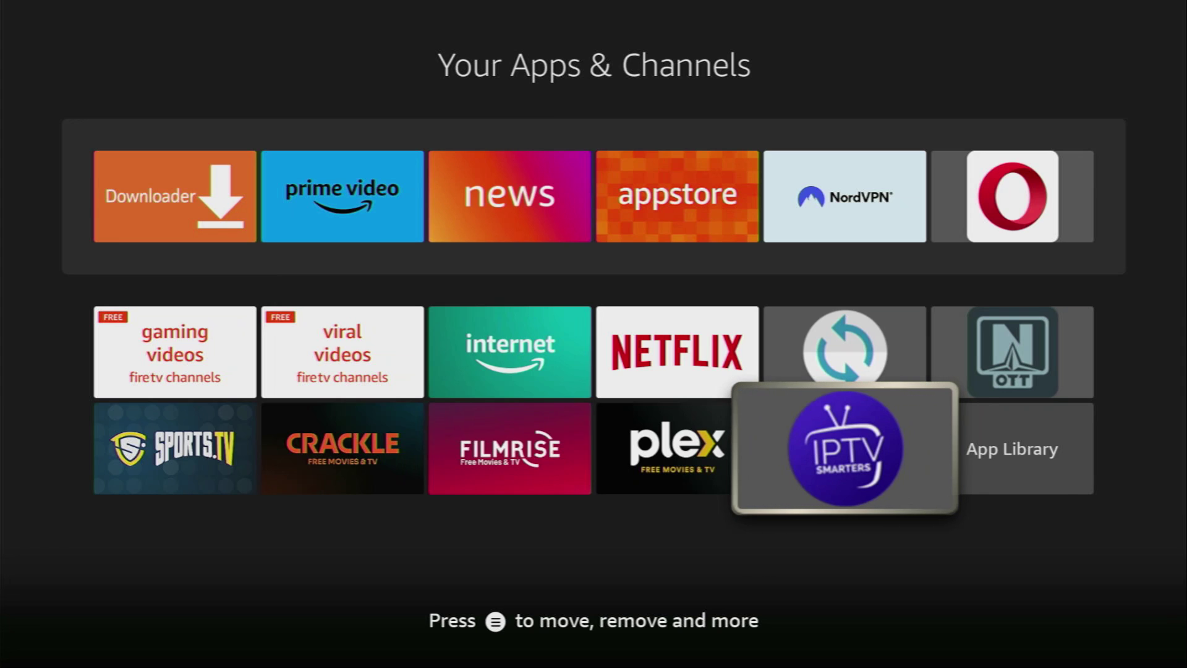
key("Menu")
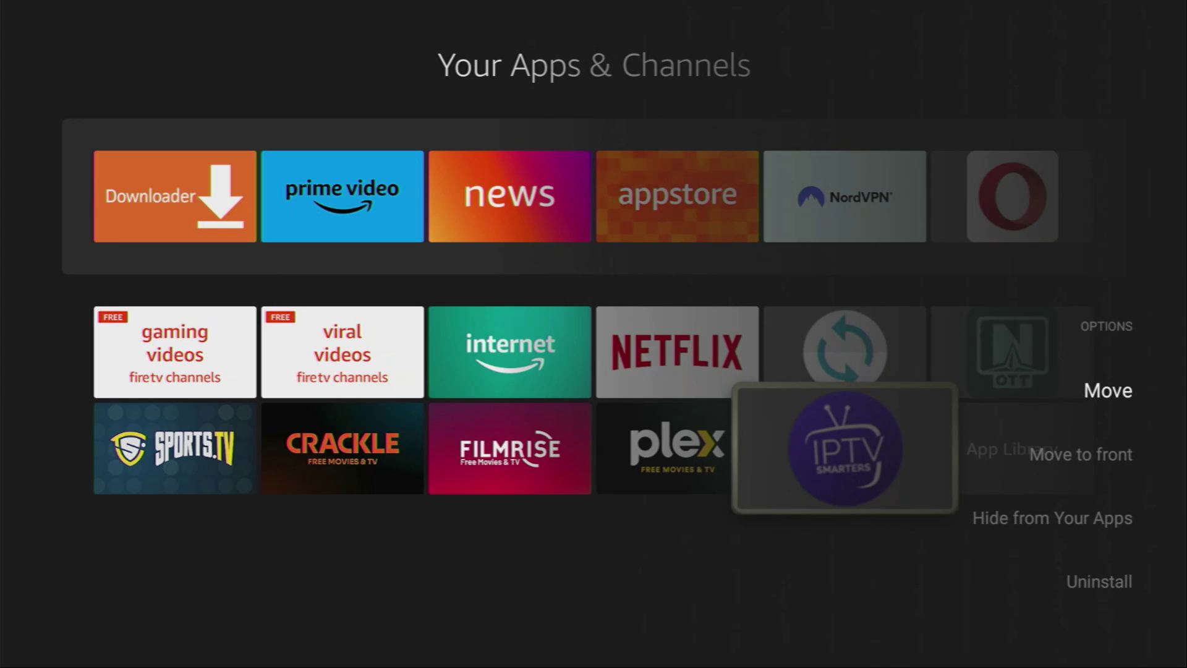
key("Down")
key("Return")
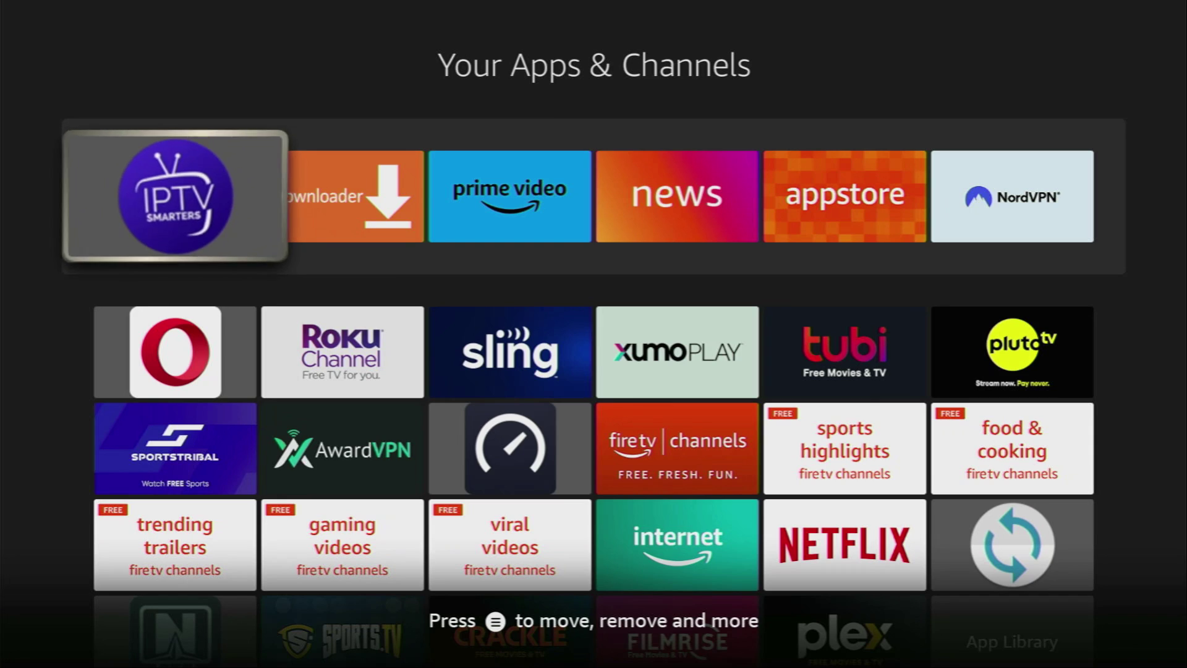
Step: Launch IPTV Smarters Pro, save TV as the device option, and accept the License Agreement
key("Return")
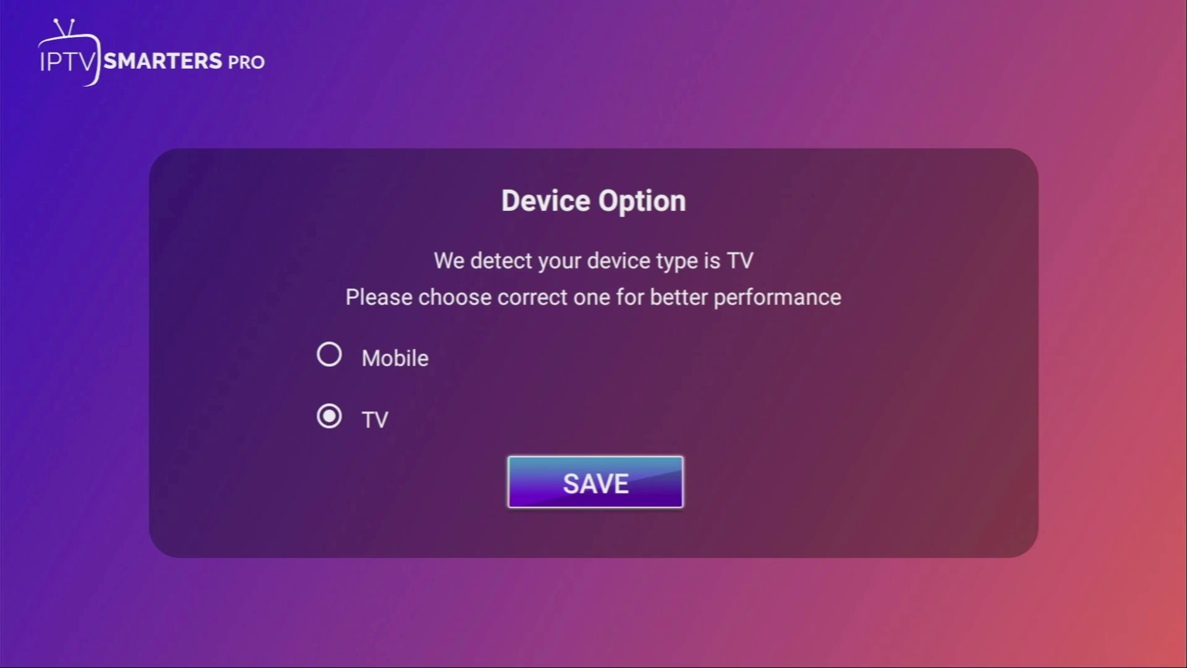
key("Return")
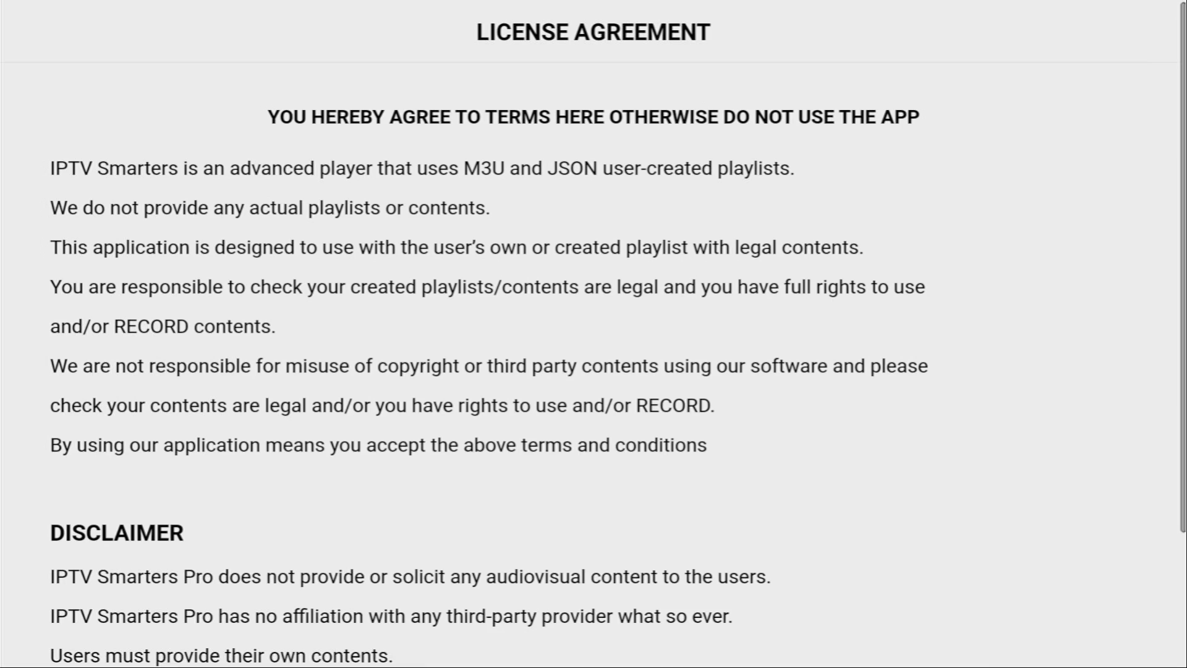
key("Down")
key("Down")
key("Down")
key("Down")
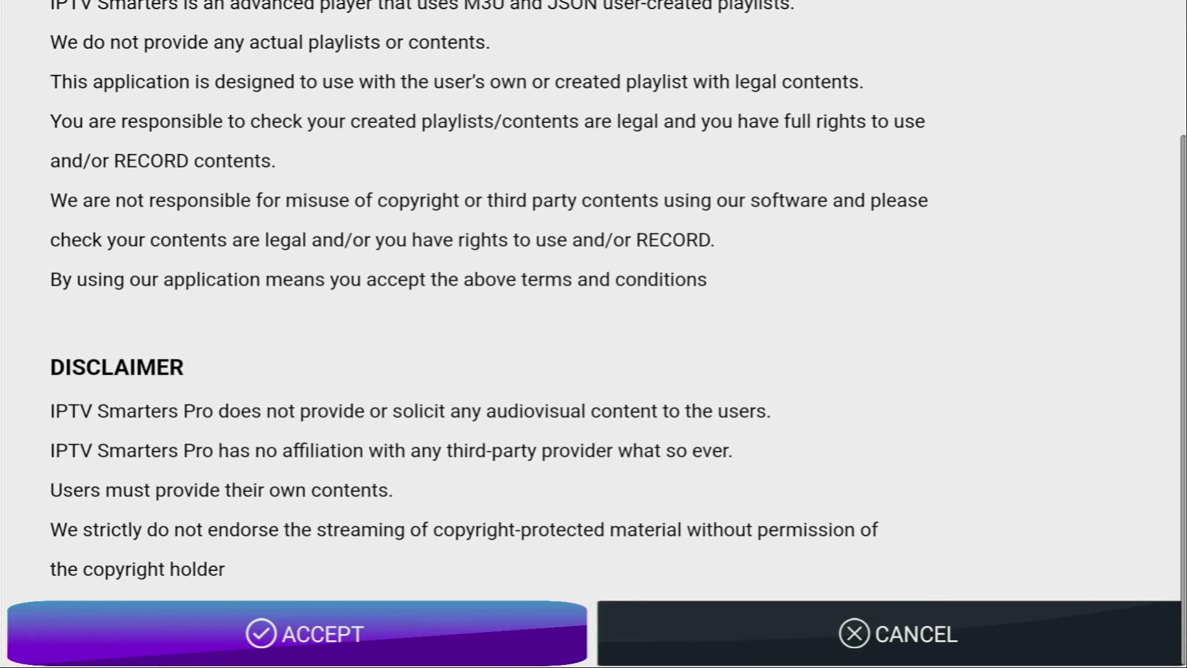
key("Return")
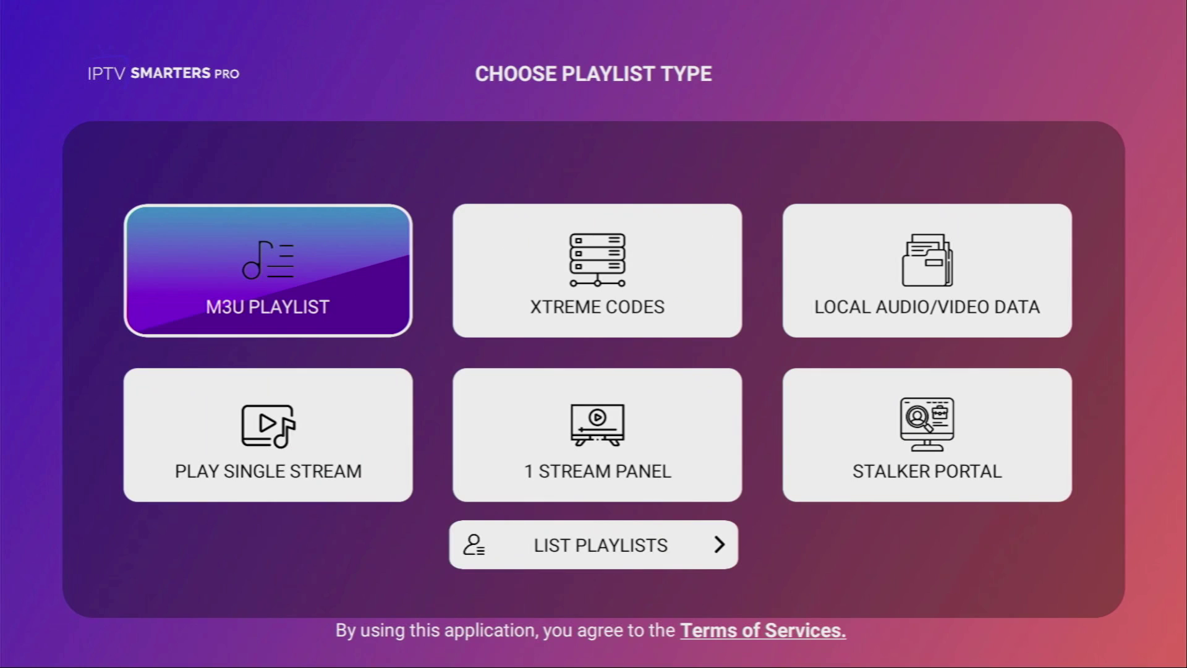
key("Right")
key("Left")
key("Return")
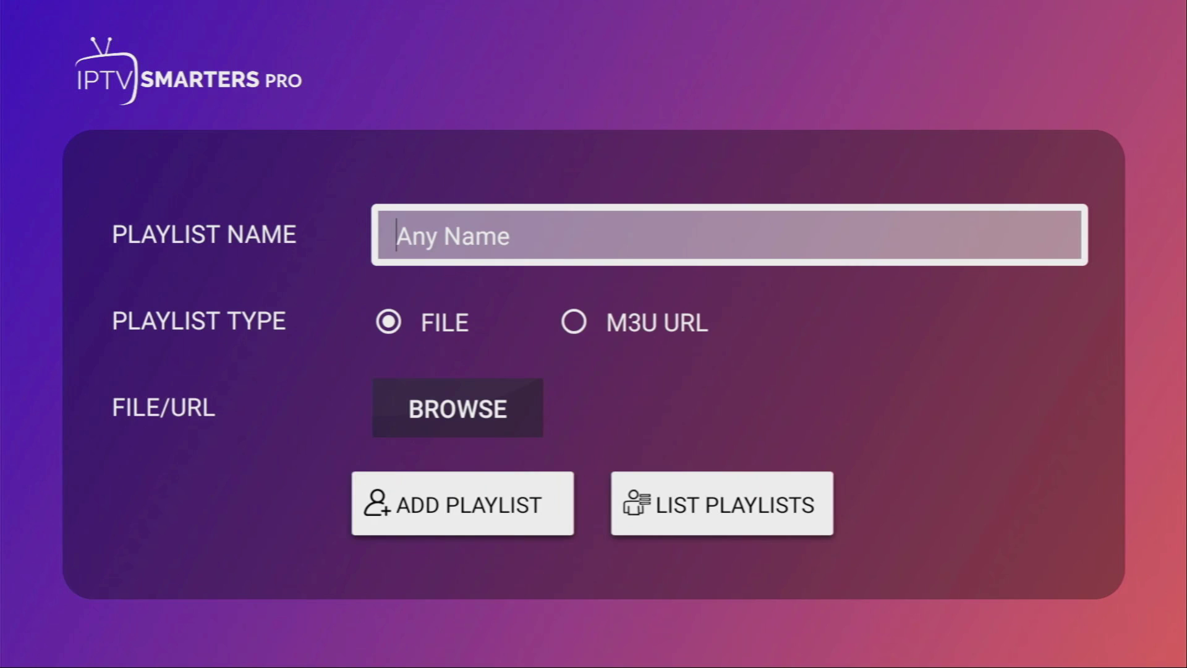
key("Down")
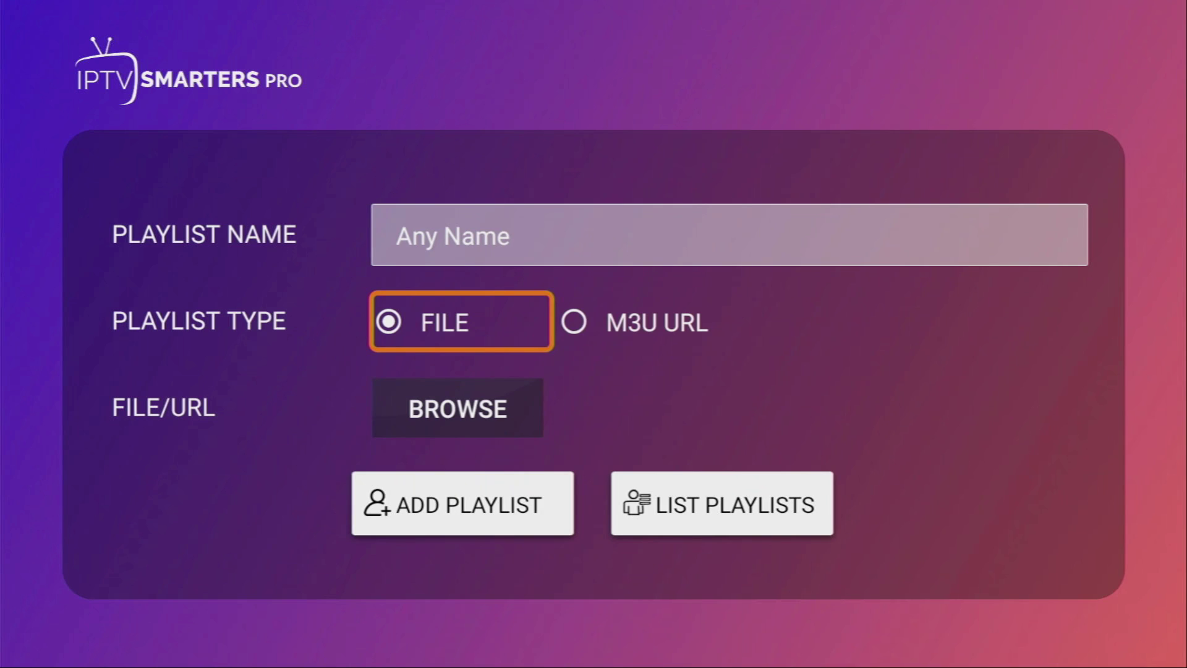
key("Right")
key("Return")
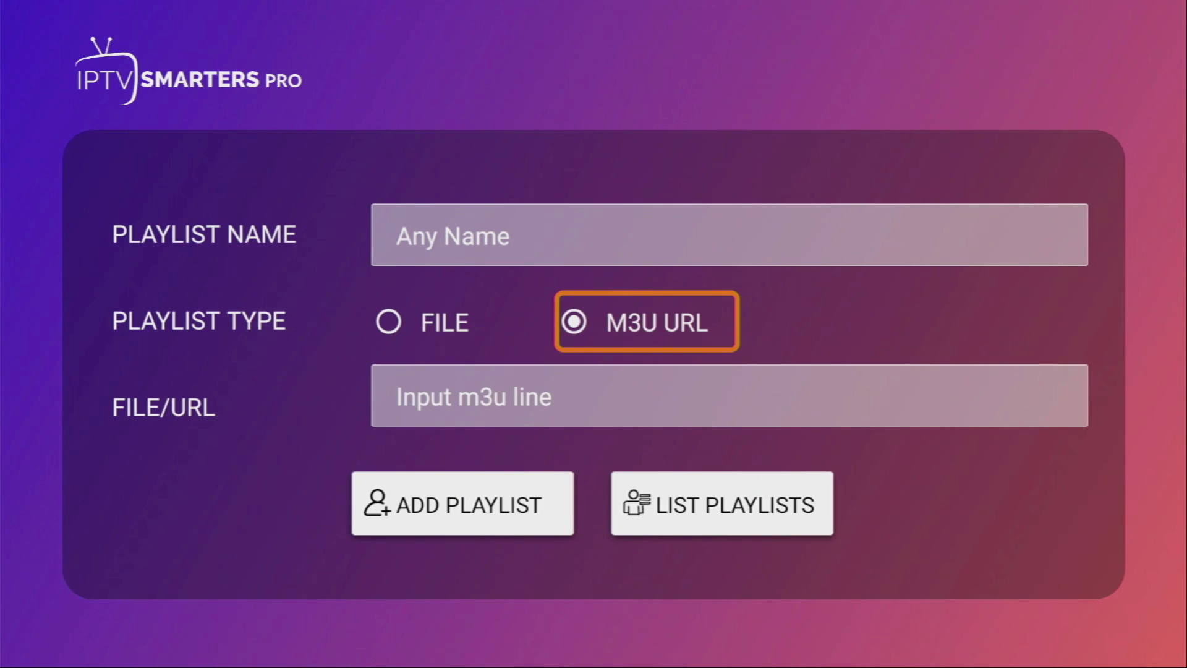
key("Down")
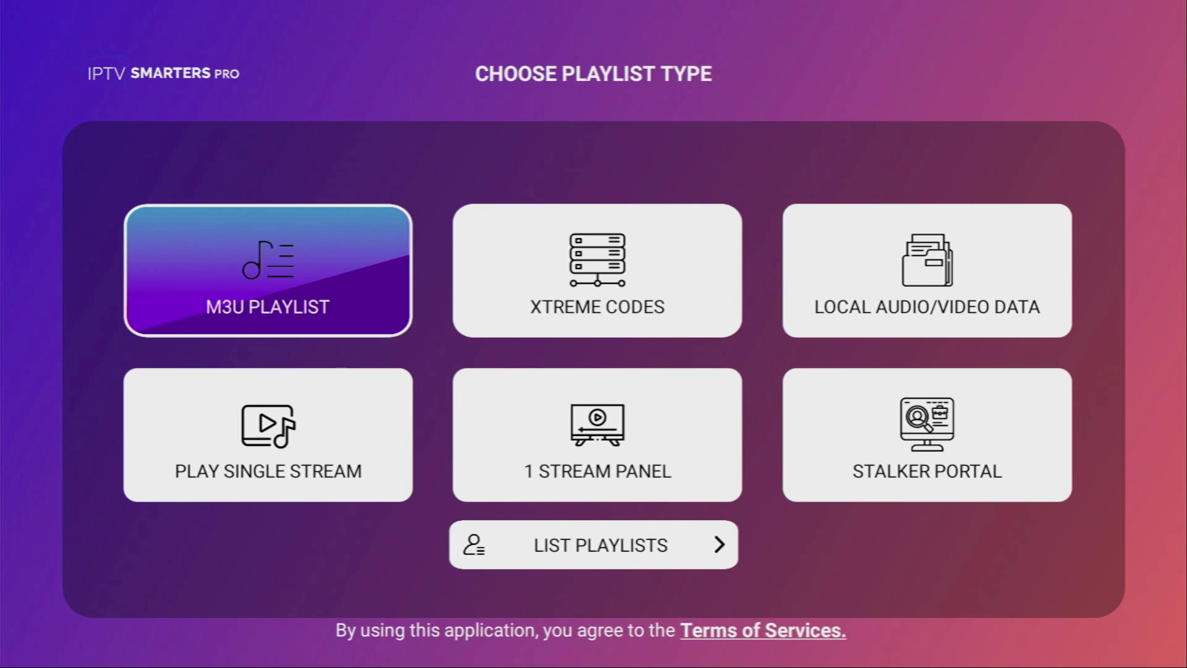
left_click(598, 270)
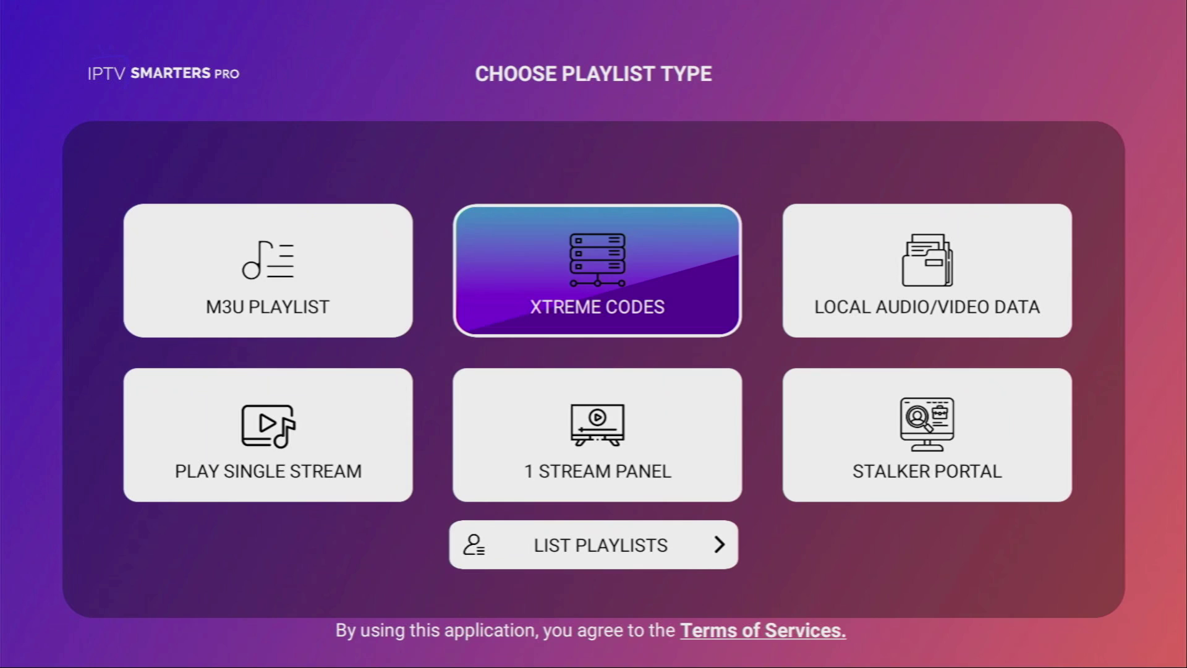
key("Return")
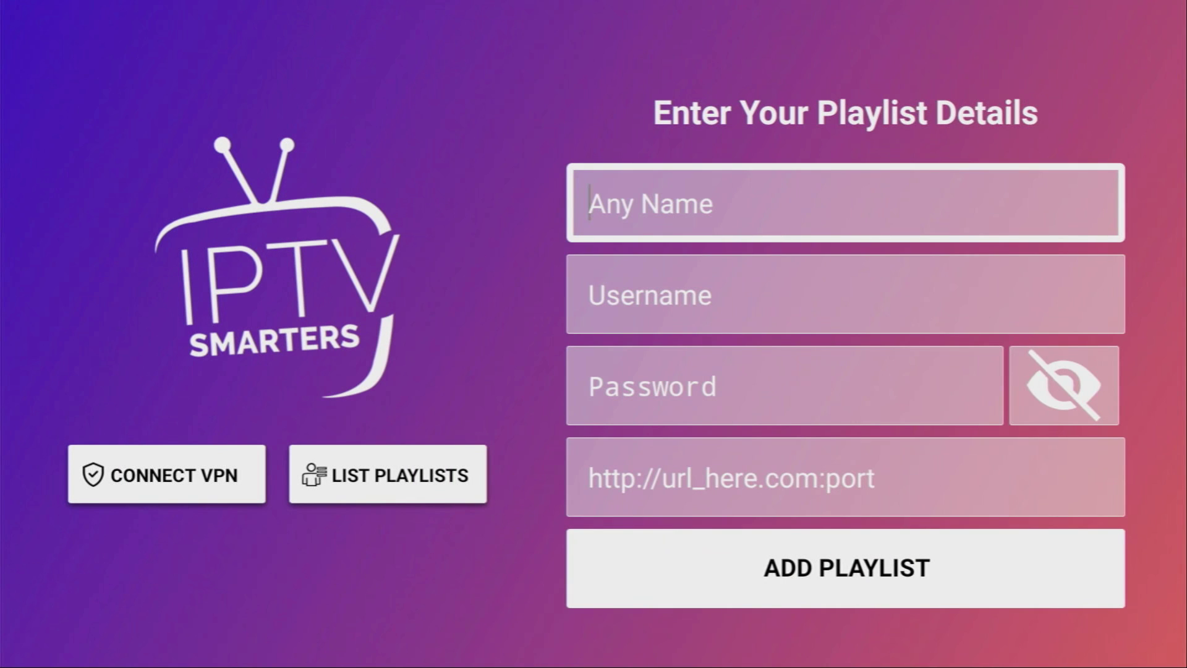
left_click(680, 294)
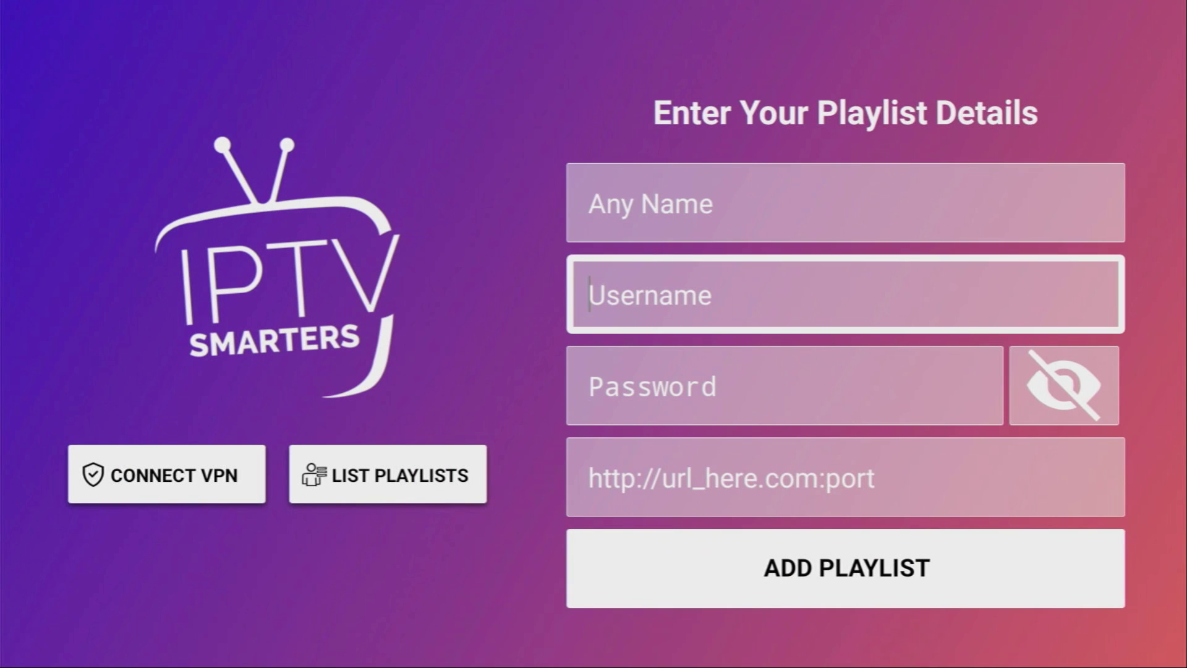
left_click(680, 386)
left_click(680, 477)
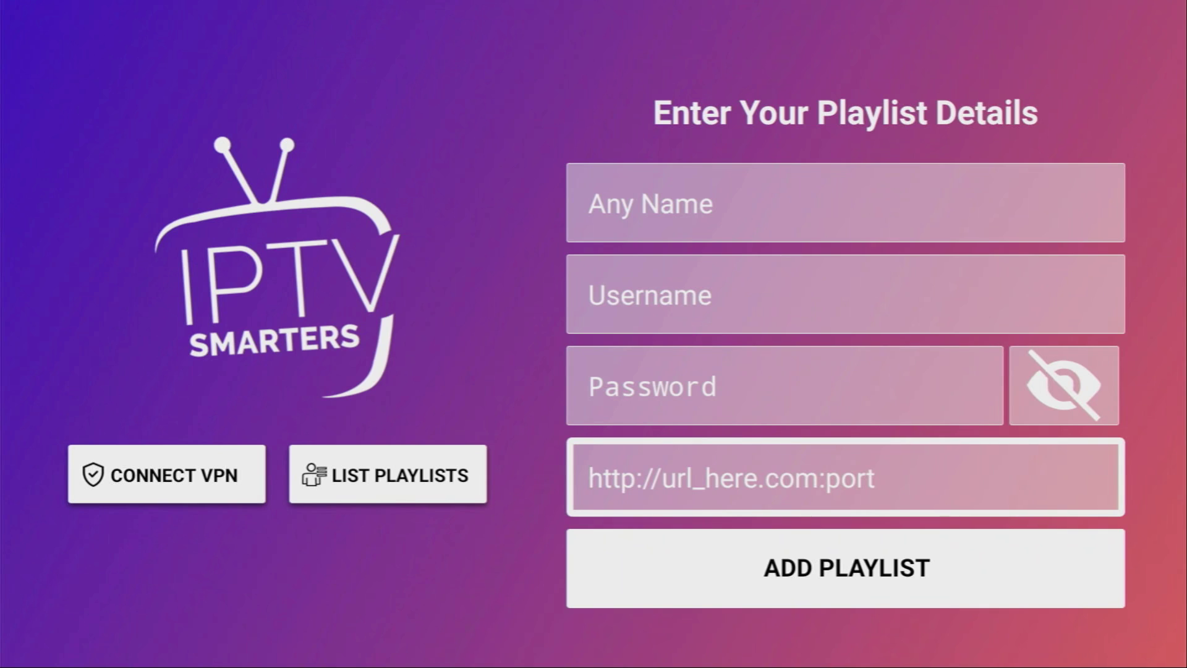
key("Escape")
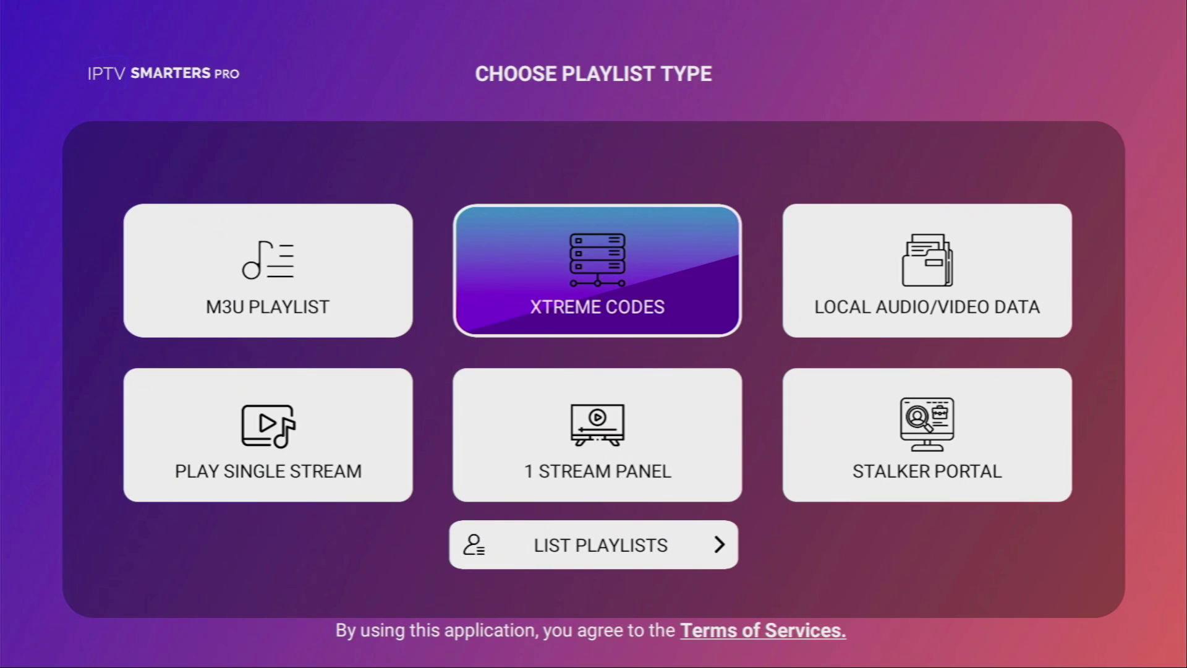